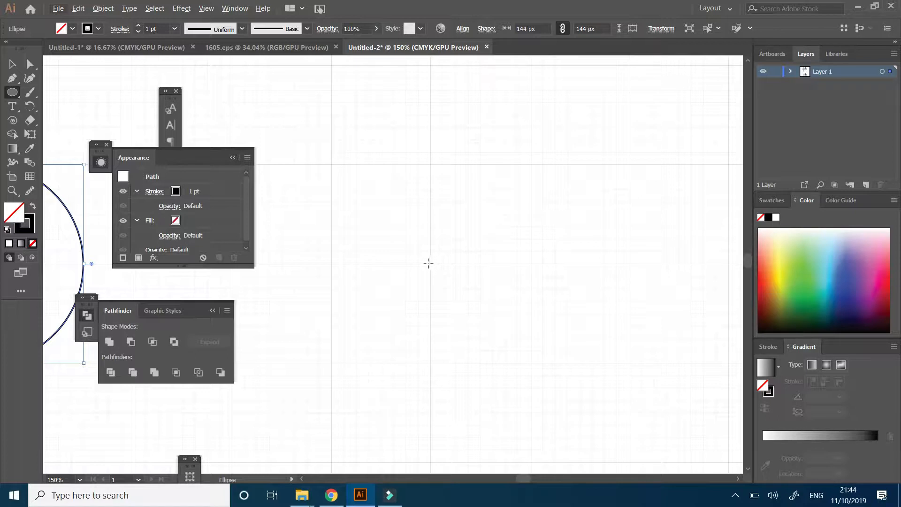
Draw a 72 px circle in the empty area of the artboard and add an enlarged concentric copy 216 px in diameter
{"action": "left_click_drag", "start_coordinate": [480, 213], "coordinate": [530, 264]}
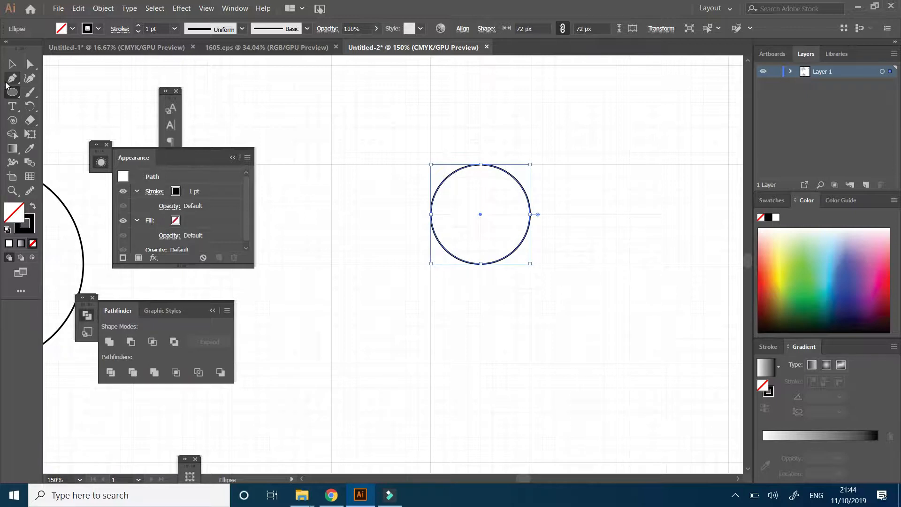
{"action": "left_click", "coordinate": [12, 64]}
{"action": "scroll", "coordinate": [229, 268], "scroll_direction": "down", "scroll_amount": 1}
{"action": "scroll", "coordinate": [389, 375], "scroll_direction": "left", "scroll_amount": 5}
{"action": "scroll", "coordinate": [368, 354], "scroll_direction": "down", "scroll_amount": 3}
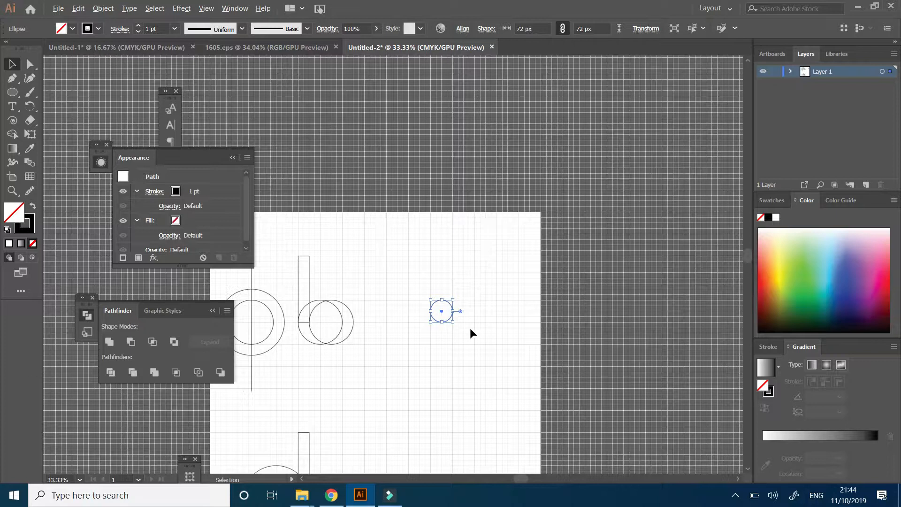
{"action": "scroll", "coordinate": [472, 317], "scroll_direction": "up", "scroll_amount": 3}
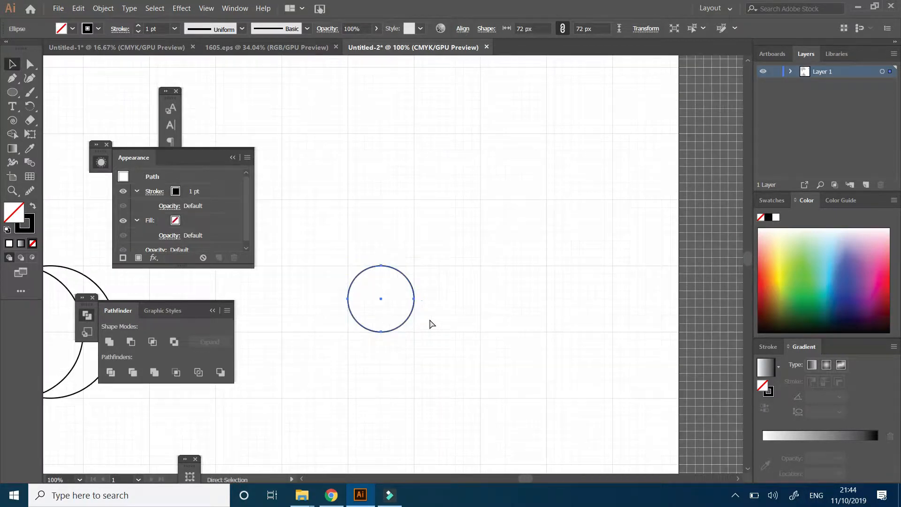
{"action": "key", "text": "ctrl"}
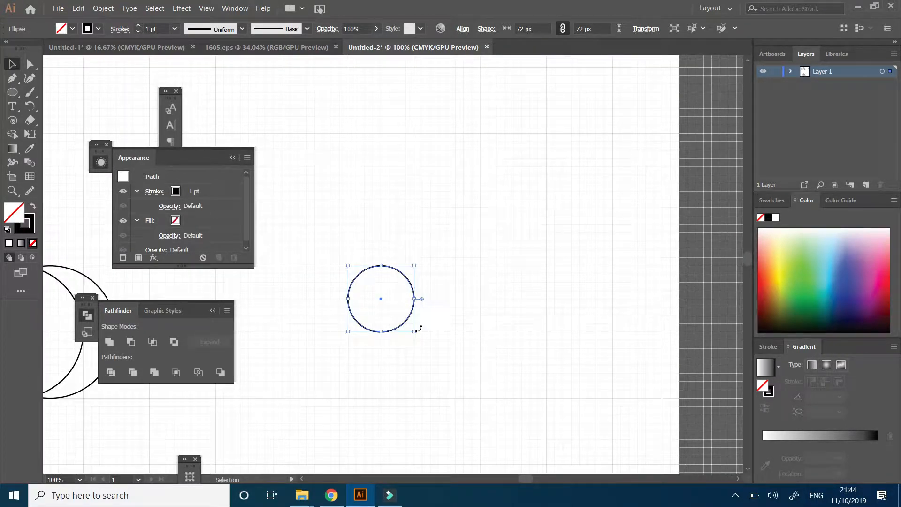
{"action": "left_click_drag", "start_coordinate": [414, 335], "coordinate": [480, 412]}
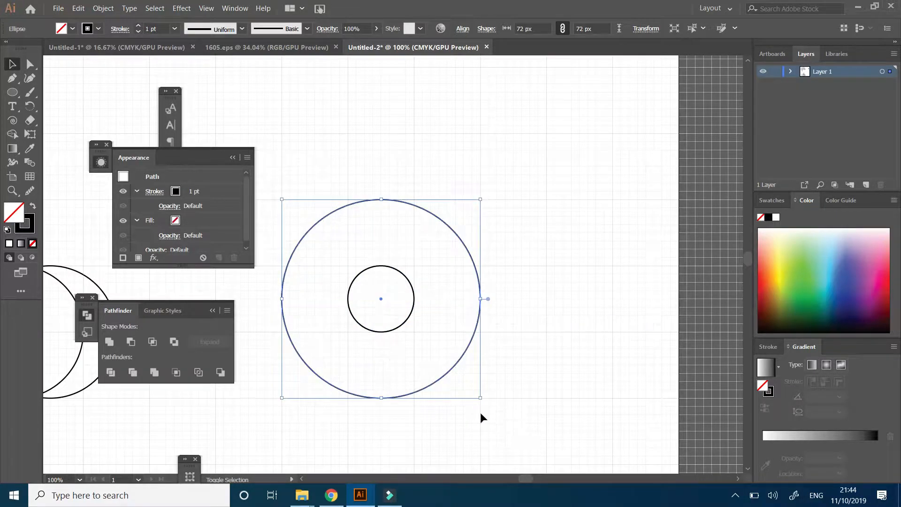
{"action": "left_click", "coordinate": [497, 345]}
{"action": "scroll", "coordinate": [497, 350], "scroll_direction": "down", "scroll_amount": 2}
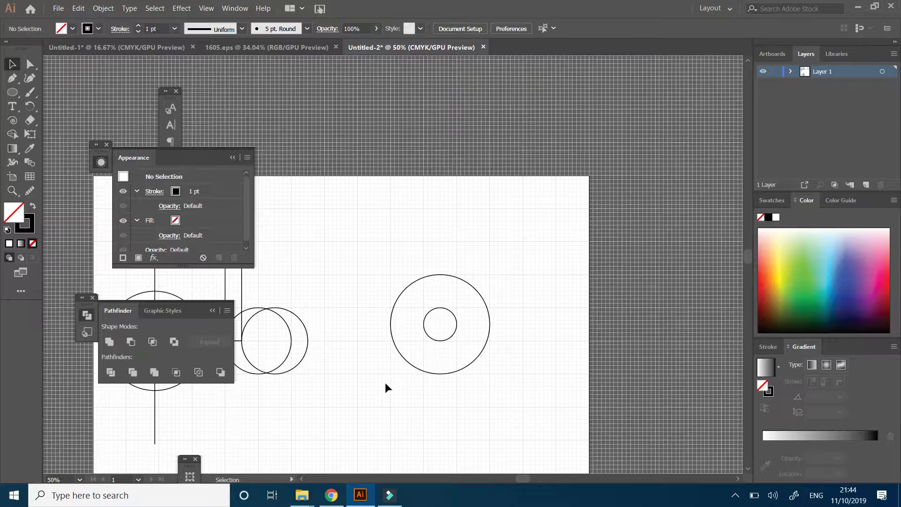
Add a concentric copy of the 216 px circle, enlarged by one grid square on every side
{"action": "left_click", "coordinate": [472, 360]}
{"action": "key", "text": "a"}
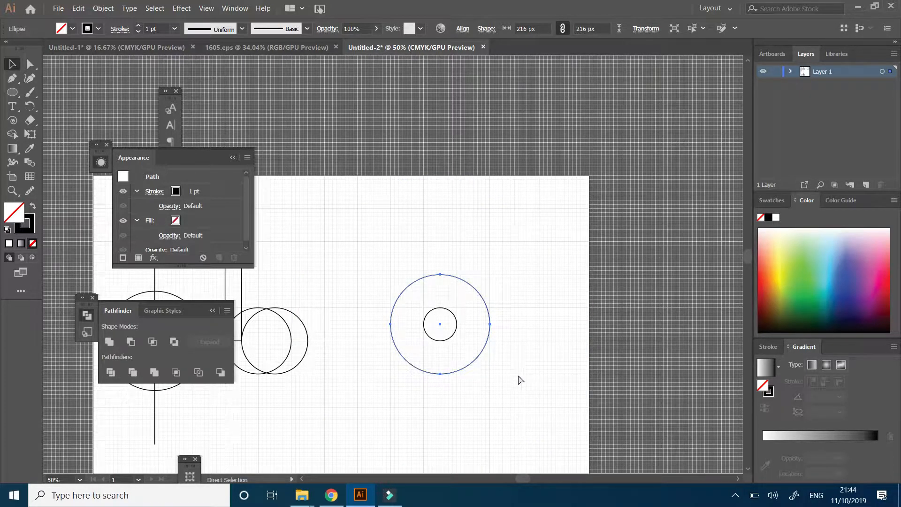
{"action": "key", "text": "v"}
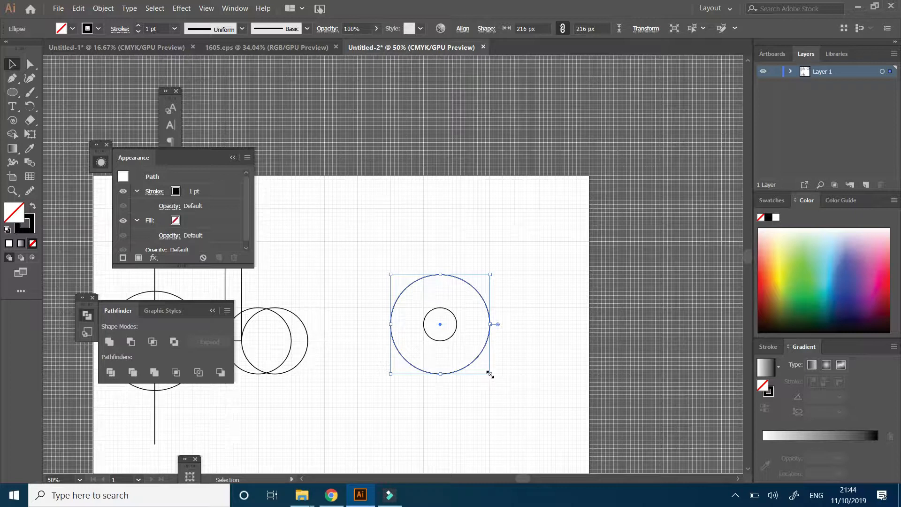
{"action": "left_click_drag", "start_coordinate": [491, 375], "coordinate": [525, 410]}
{"action": "left_click", "coordinate": [540, 384]}
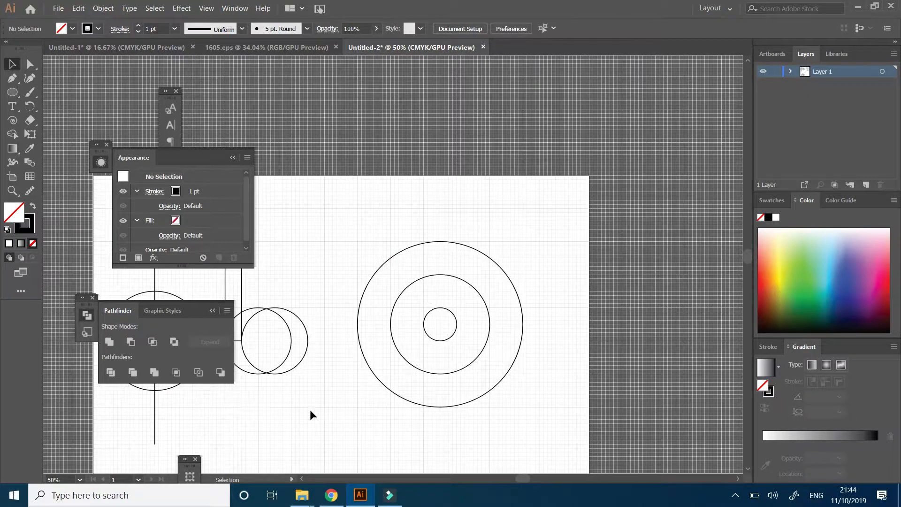
Delete the older circle and bar construction shapes beside the concentric rings on the upper part of the artboard
{"action": "scroll", "coordinate": [338, 328], "scroll_direction": "left", "scroll_amount": 5}
{"action": "left_click_drag", "start_coordinate": [328, 233], "coordinate": [523, 426]}
{"action": "key", "text": "Delete"}
{"action": "left_click", "coordinate": [663, 400]}
Copy the central 72 px circle to its right so the two touch, and repeat the copy three more times in a row
{"action": "left_click_drag", "start_coordinate": [669, 337], "coordinate": [527, 338]}
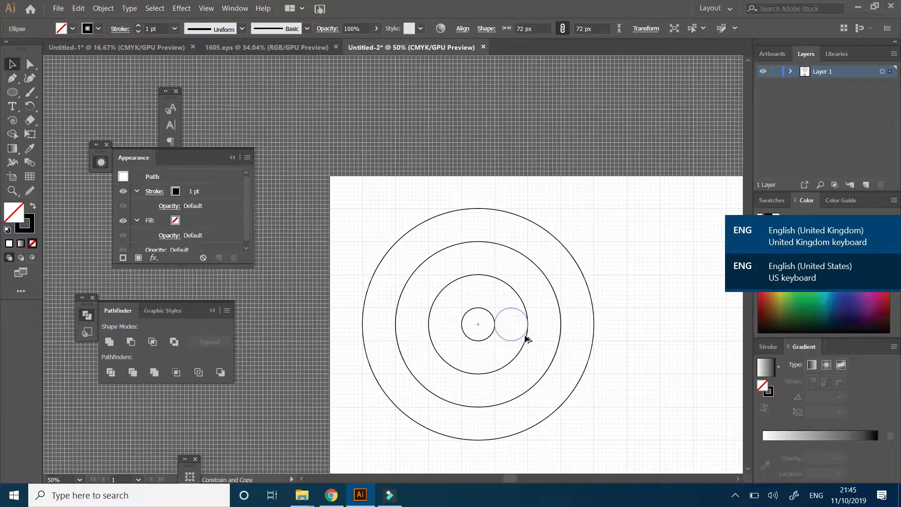
{"action": "left_click_drag", "start_coordinate": [527, 338], "coordinate": [527, 339]}
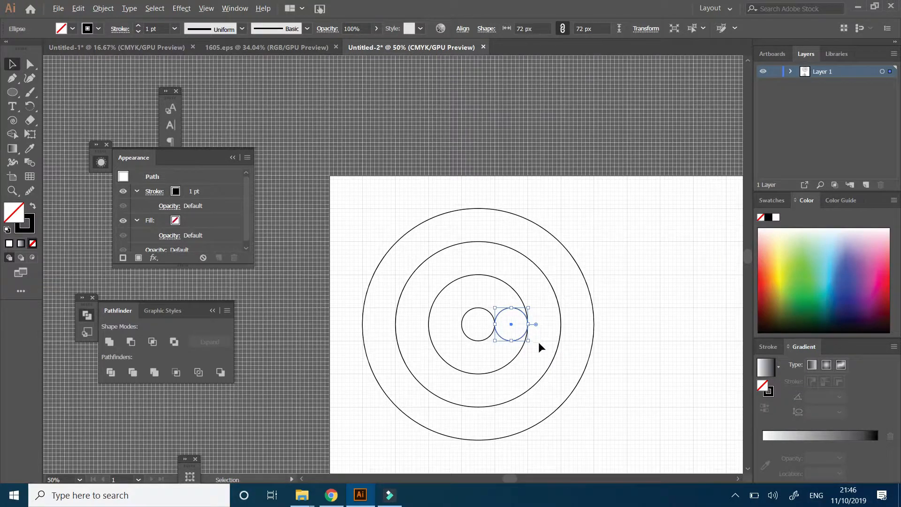
{"action": "scroll", "coordinate": [538, 343], "scroll_direction": "up", "scroll_amount": 2}
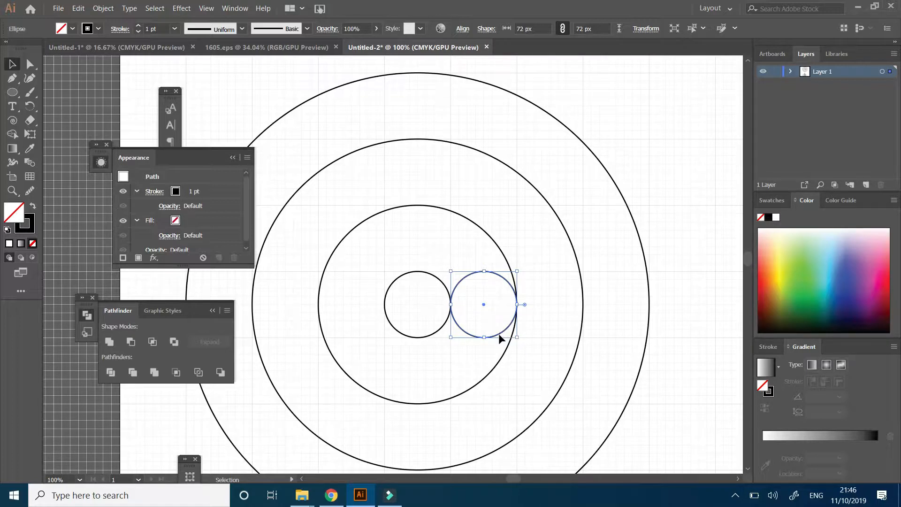
{"action": "key", "text": "a"}
{"action": "key", "text": "ctrl+d"}
{"action": "key", "text": "ctrl+d"}
{"action": "key", "text": "v"}
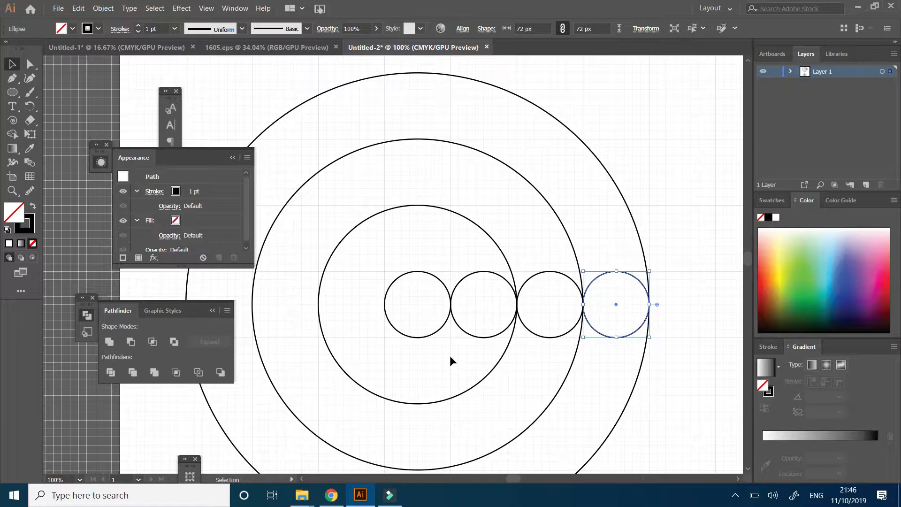
{"action": "key", "text": "ctrl+d"}
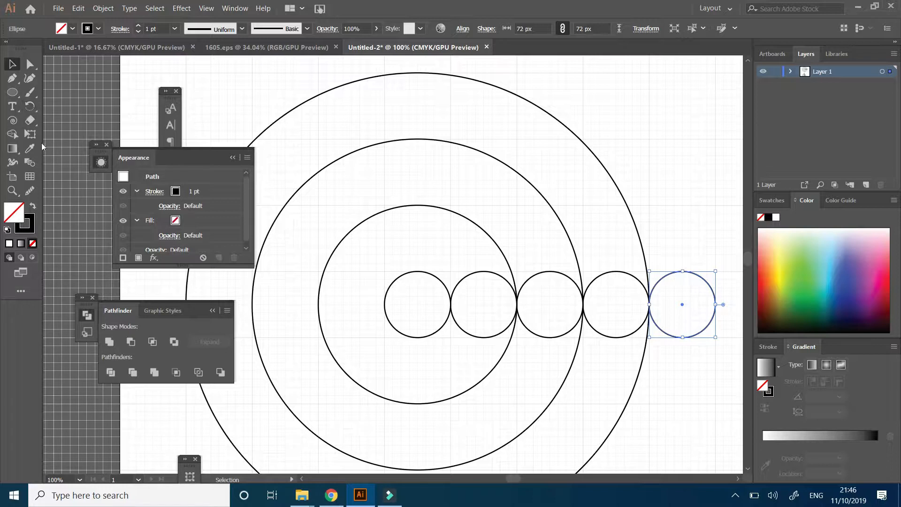
Draw a horizontal line across the rings, touching the top of the row of small circles
{"action": "left_click", "coordinate": [14, 95]}
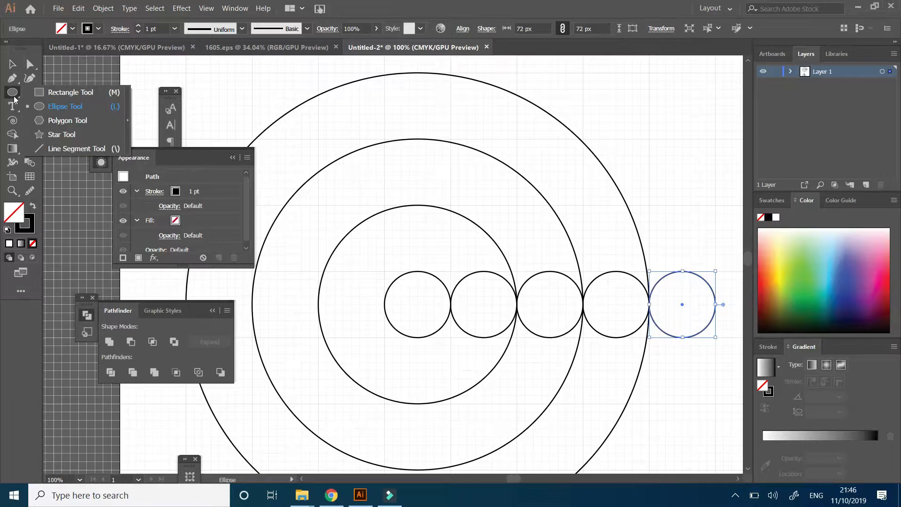
{"action": "left_click", "coordinate": [71, 149]}
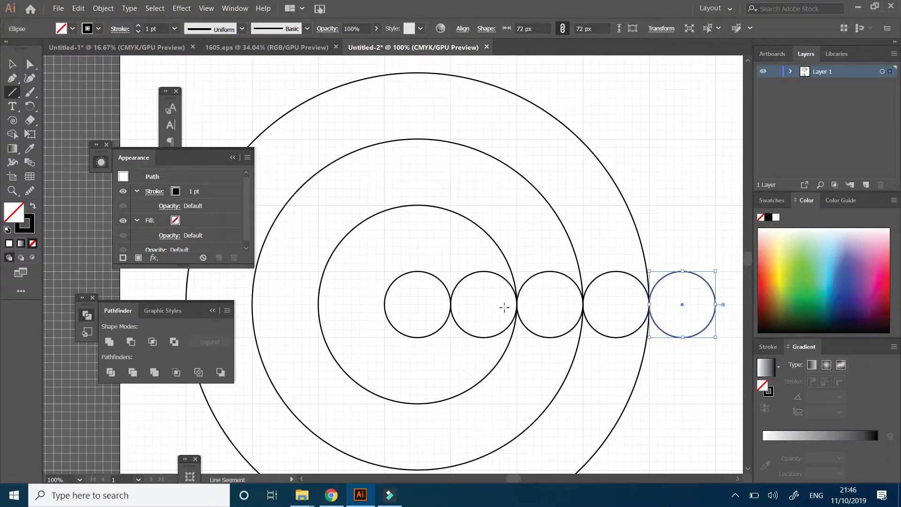
{"action": "scroll", "coordinate": [505, 307], "scroll_direction": "down", "scroll_amount": 1}
{"action": "mouse_move", "coordinate": [314, 290]}
{"action": "left_mouse_down"}
{"action": "mouse_move", "coordinate": [428, 297]}
{"action": "mouse_move", "coordinate": [648, 288]}
{"action": "left_mouse_up"}
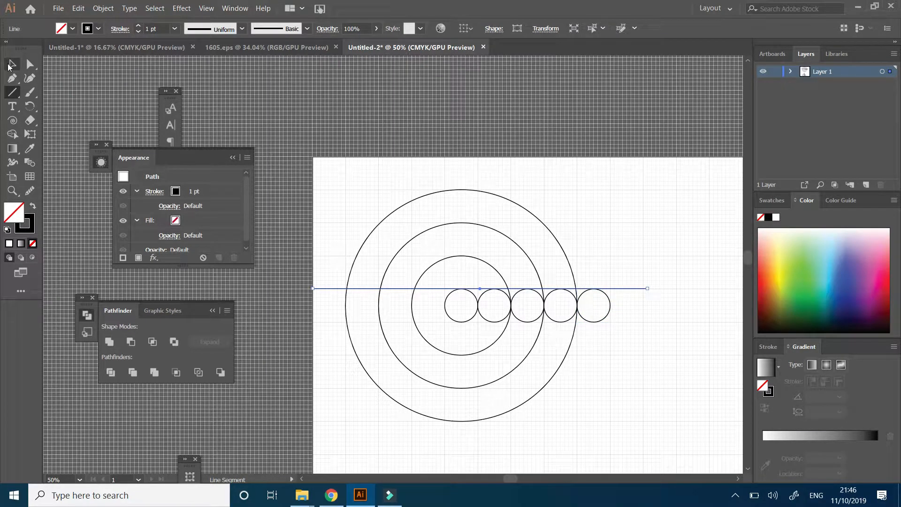
Duplicate the horizontal line in place and move the copy down to touch the bottom of the row of small circles
{"action": "left_click", "coordinate": [10, 67]}
{"action": "mouse_move", "coordinate": [335, 290]}
{"action": "left_mouse_down"}
{"action": "mouse_move", "coordinate": [341, 317]}
{"action": "mouse_move", "coordinate": [338, 282]}
{"action": "left_mouse_up"}
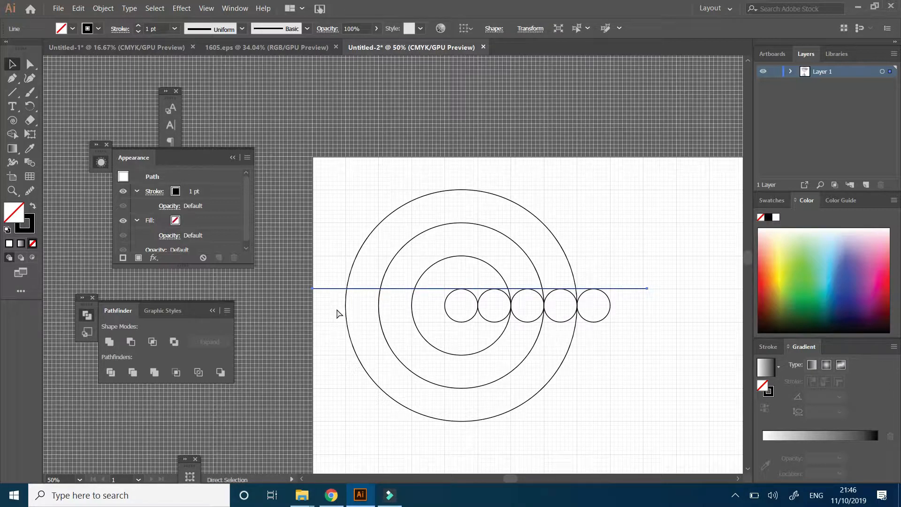
{"action": "key", "text": "ctrl+c"}
{"action": "key", "text": "ctrl+f"}
{"action": "key", "text": "Down"}
{"action": "key", "text": "Down"}
{"action": "key", "text": "Down"}
{"action": "key", "text": "Down"}
{"action": "key", "text": "Down"}
{"action": "key", "text": "Down"}
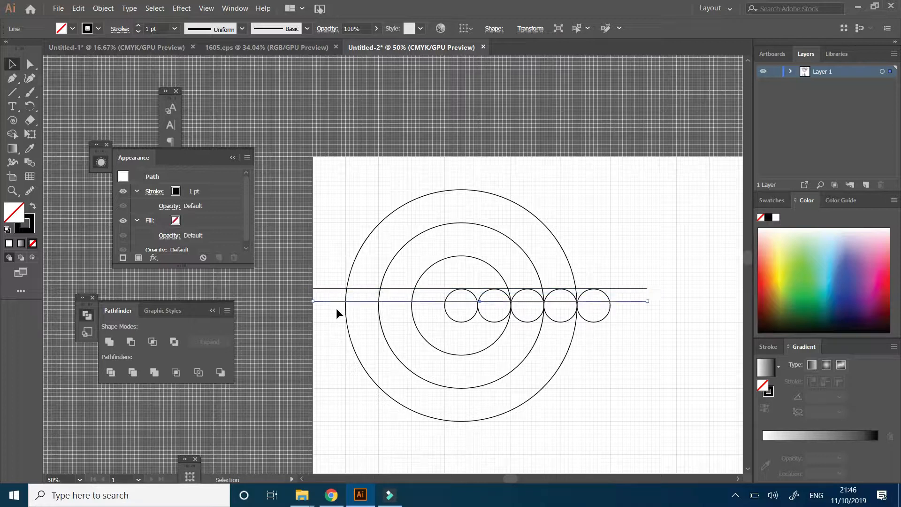
{"action": "key", "text": "Down"}
{"action": "key", "text": "Down"}
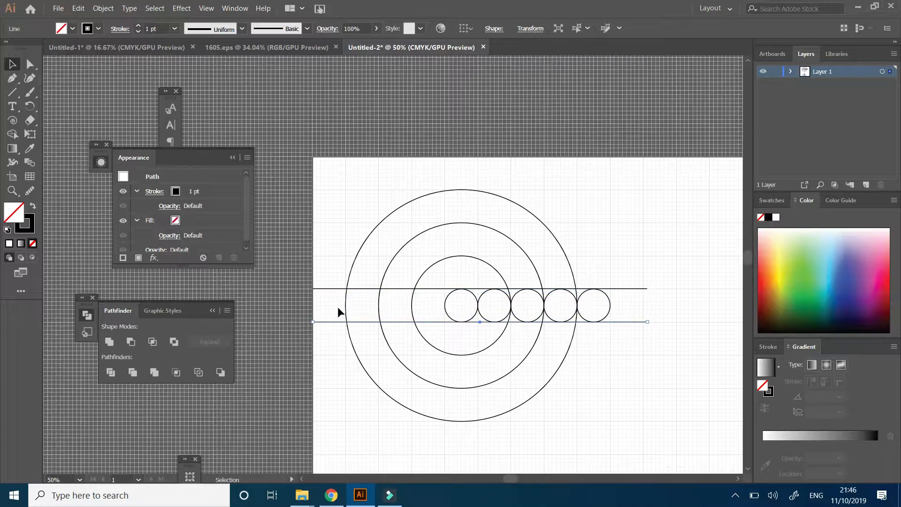
{"action": "left_click", "coordinate": [634, 351]}
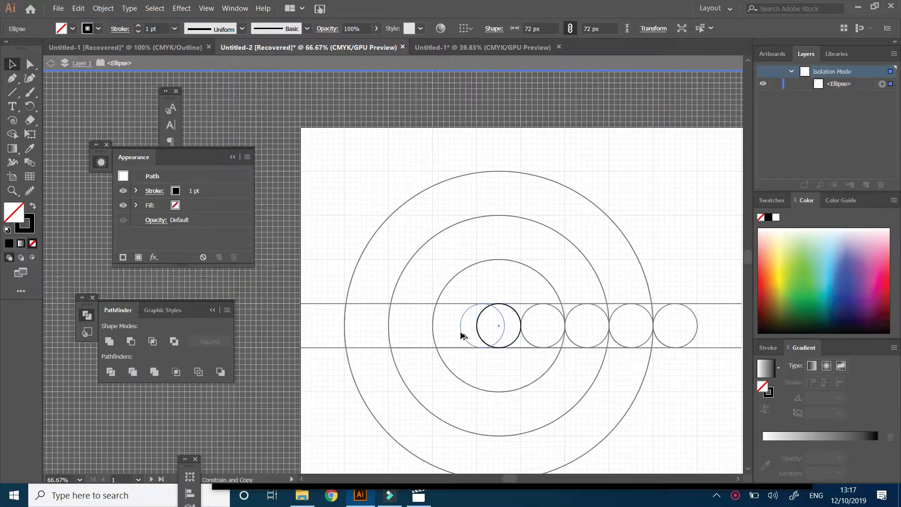
Copy the central 72 px circle four times to its left, forming a touching row that reaches the artboard edge
{"action": "left_click_drag", "start_coordinate": [463, 334], "coordinate": [431, 337]}
{"action": "key", "text": "ctrl+d"}
{"action": "key", "text": "ctrl+d"}
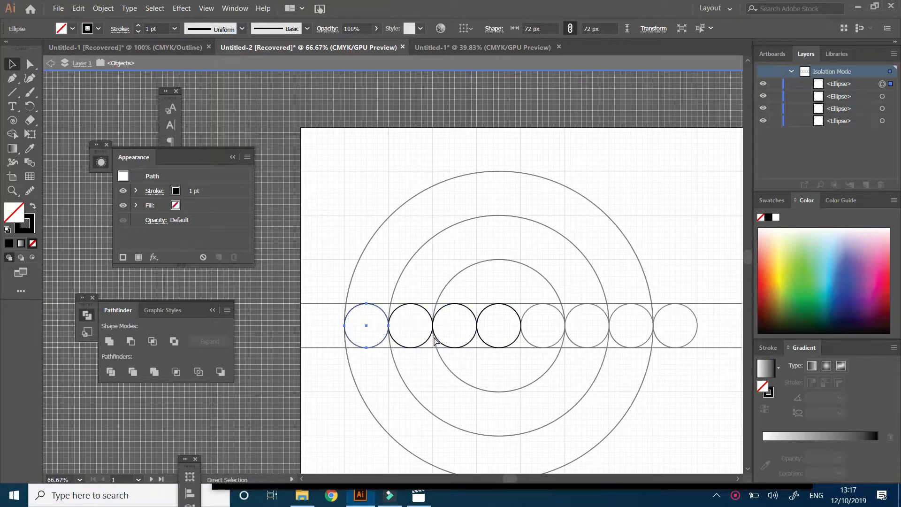
{"action": "key", "text": "ctrl+shift+a"}
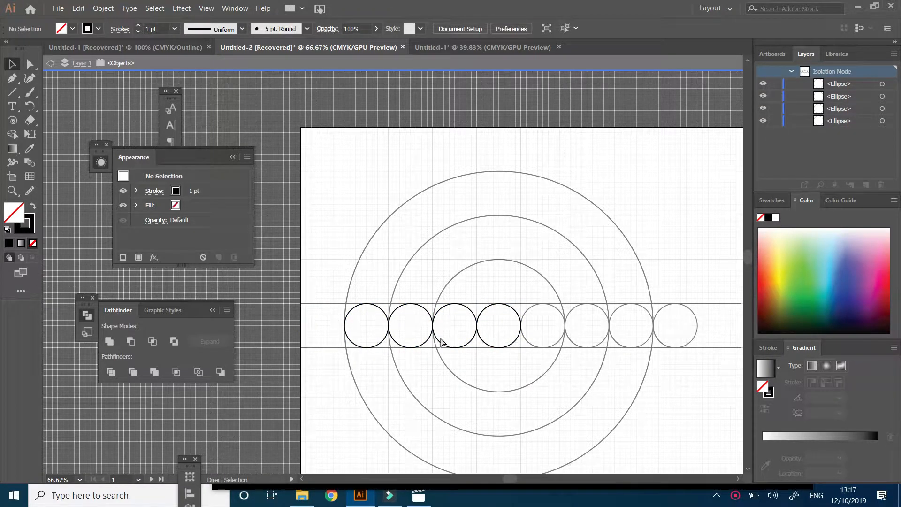
{"action": "key", "text": "ctrl+d"}
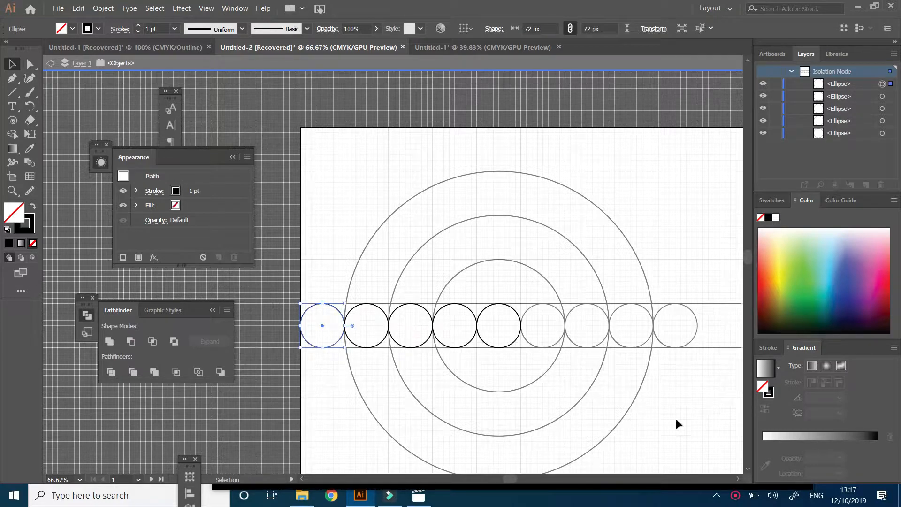
{"action": "key", "text": "ctrl+shift+a"}
Leave isolation mode on the small circles to return to the full artwork
{"action": "scroll", "coordinate": [552, 394], "scroll_direction": "right", "scroll_amount": 2}
{"action": "scroll", "coordinate": [554, 382], "scroll_direction": "down", "scroll_amount": 2}
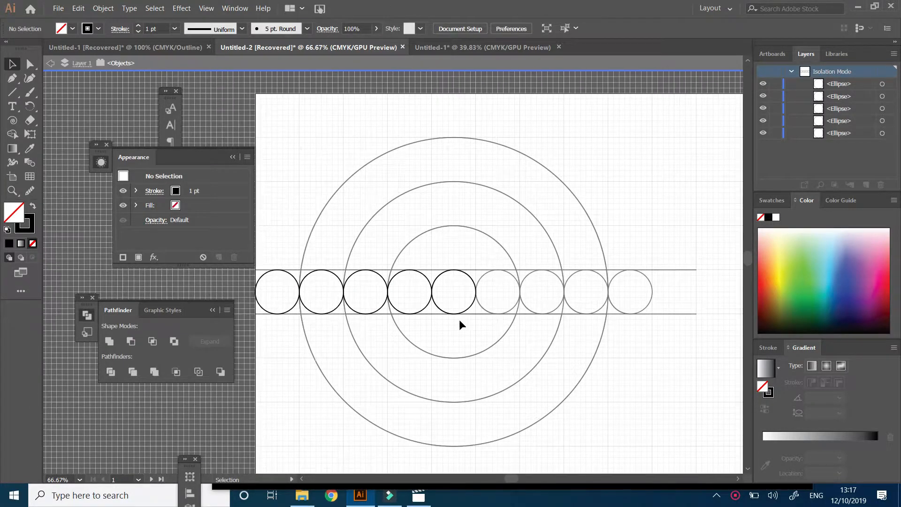
{"action": "left_click_drag", "start_coordinate": [275, 152], "coordinate": [699, 452]}
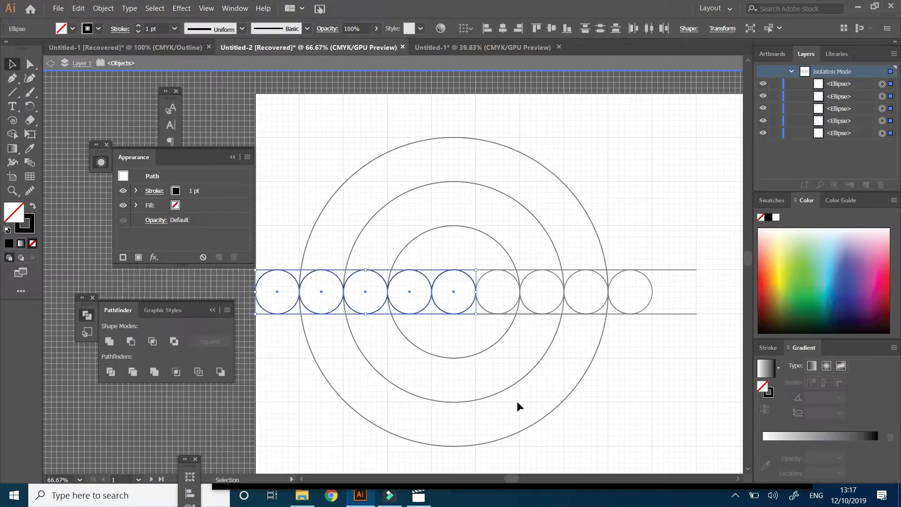
{"action": "double_click", "coordinate": [625, 402]}
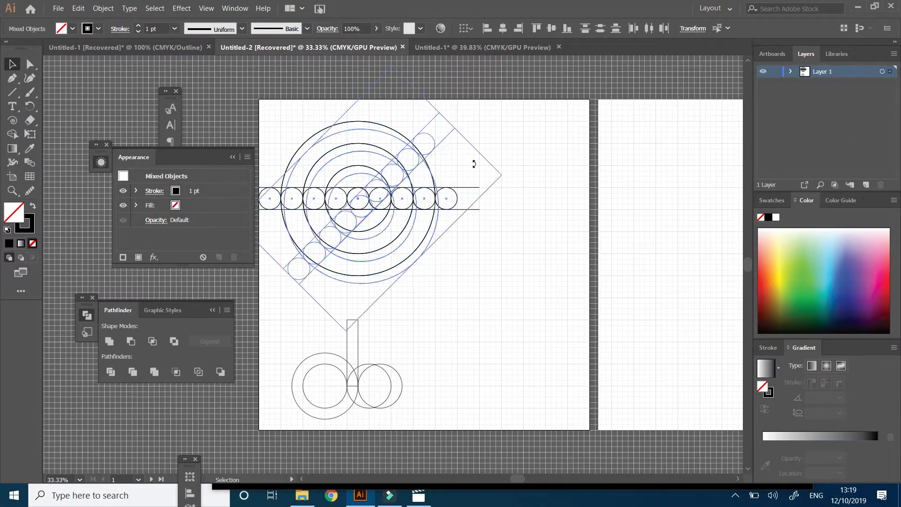
Rotate a copy of the whole ring and circle construction by 90° and align its centre with the original rings
{"action": "left_click_drag", "start_coordinate": [473, 161], "coordinate": [460, 117]}
{"action": "scroll", "coordinate": [376, 230], "scroll_direction": "up", "scroll_amount": 2}
{"action": "scroll", "coordinate": [401, 341], "scroll_direction": "up", "scroll_amount": 3}
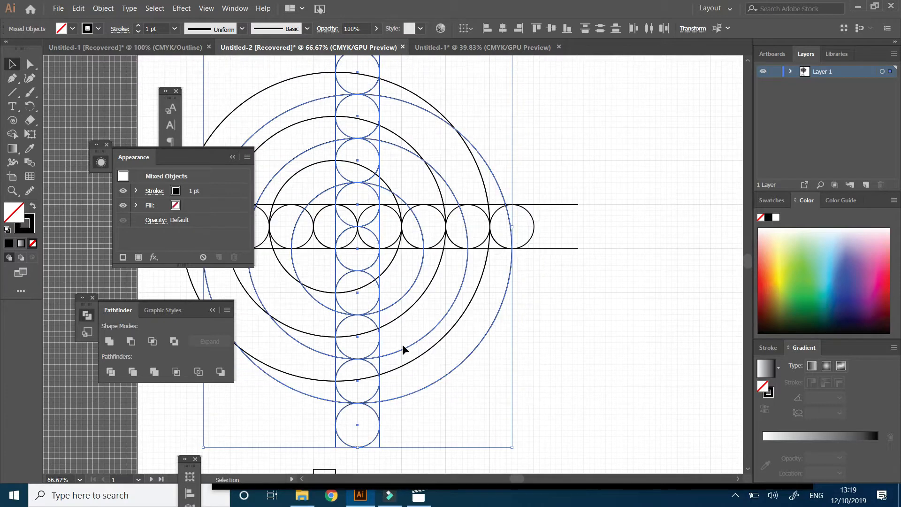
{"action": "scroll", "coordinate": [509, 421], "scroll_direction": "down", "scroll_amount": 1}
{"action": "left_click_drag", "start_coordinate": [508, 419], "coordinate": [488, 399]}
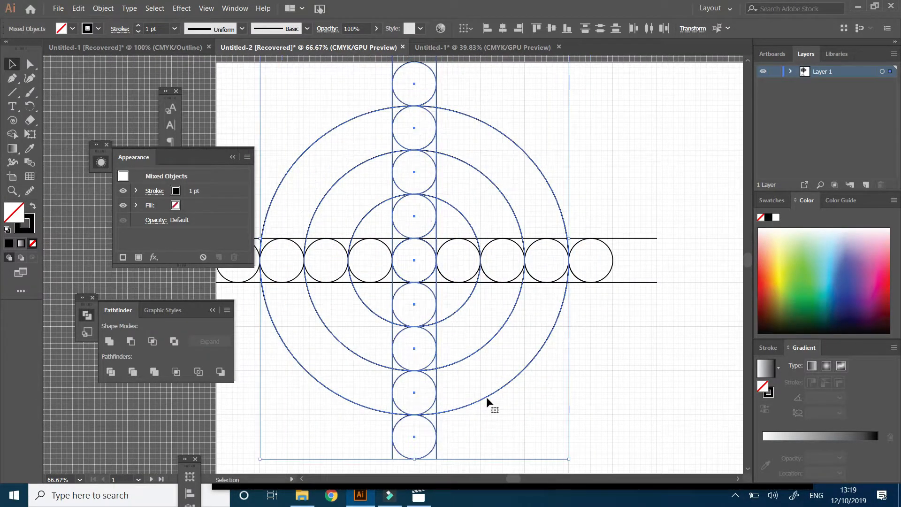
Select the whole construction and use Shape Builder to merge the upper-right outer ring segment with the small circle area directly below it
{"action": "scroll", "coordinate": [408, 269], "scroll_direction": "up", "scroll_amount": 4}
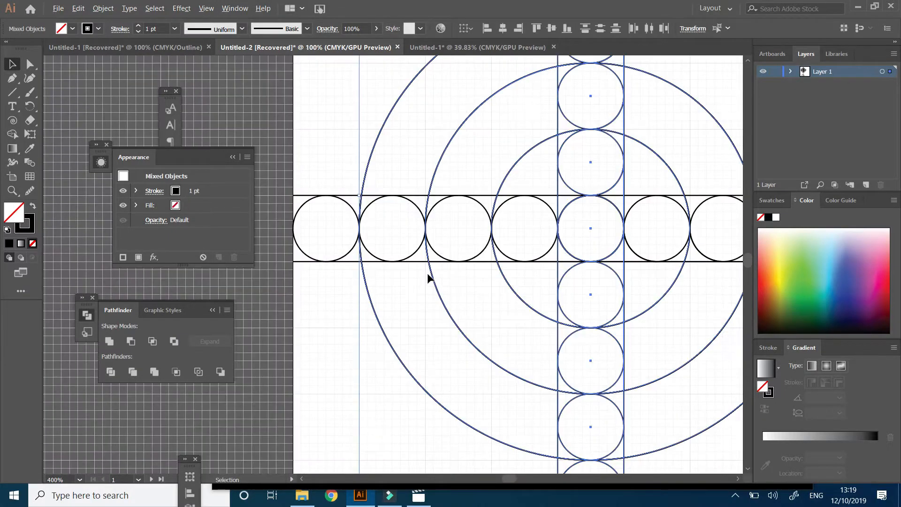
{"action": "scroll", "coordinate": [427, 273], "scroll_direction": "down", "scroll_amount": 5}
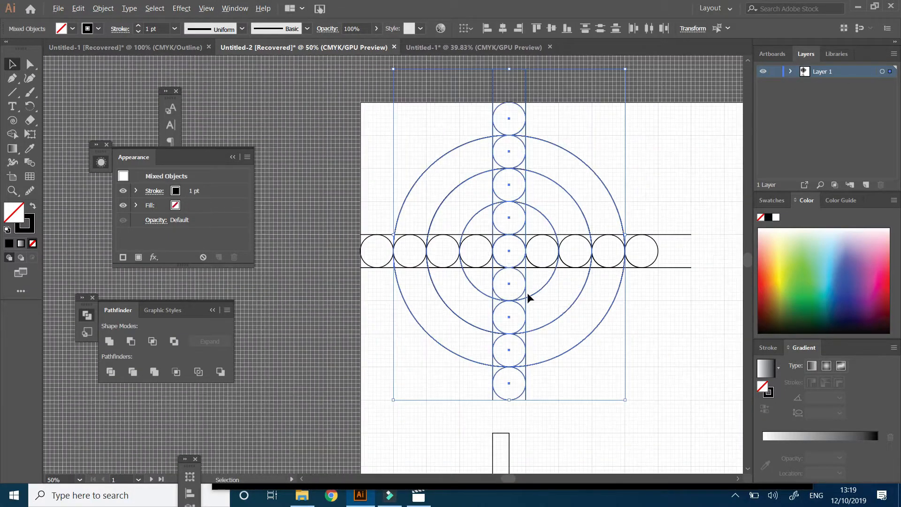
{"action": "left_click", "coordinate": [655, 354]}
{"action": "left_click_drag", "start_coordinate": [374, 122], "coordinate": [654, 392]}
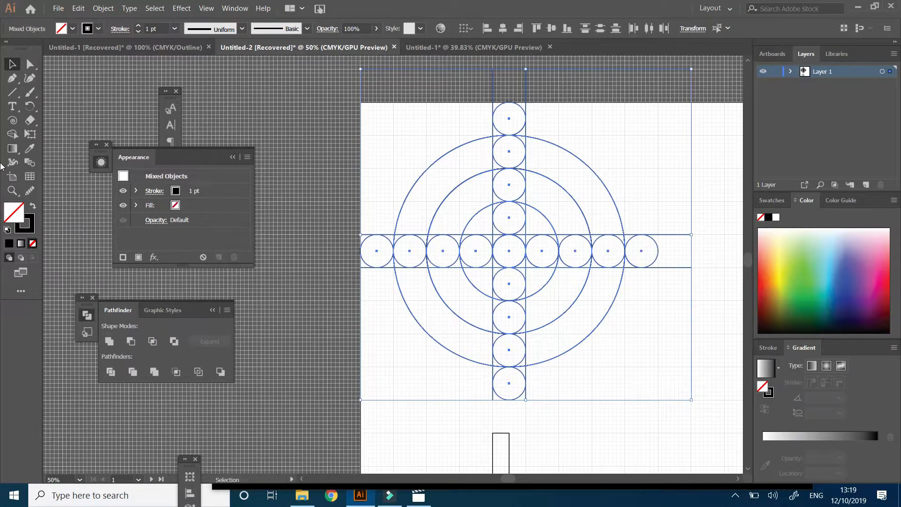
{"action": "left_click", "coordinate": [12, 134]}
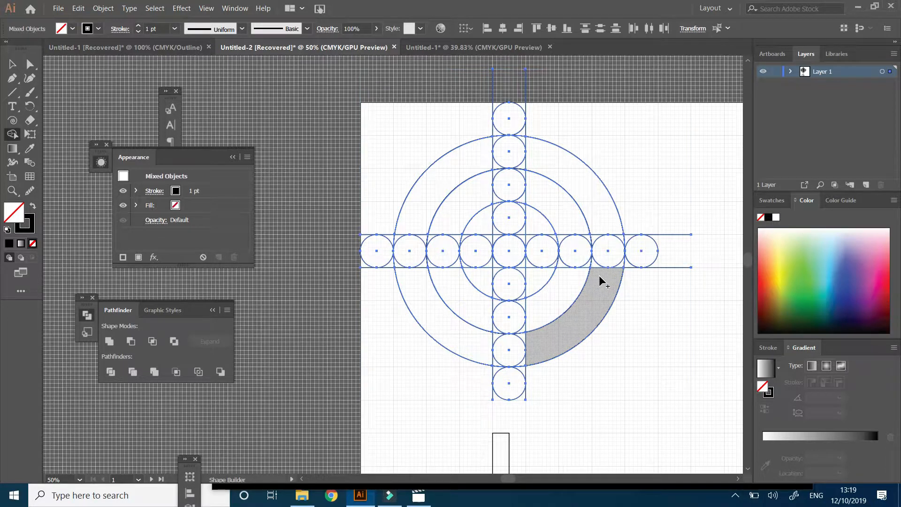
{"action": "scroll", "coordinate": [608, 253], "scroll_direction": "up", "scroll_amount": 2}
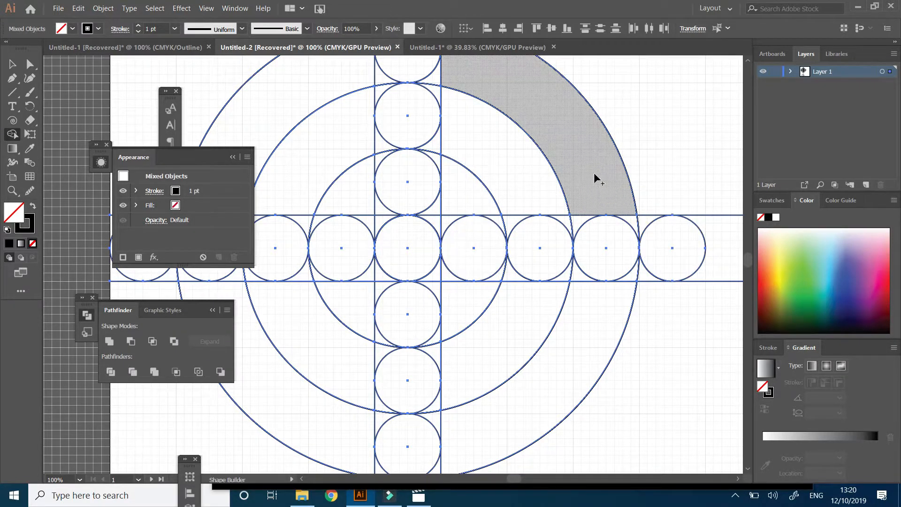
{"action": "mouse_move", "coordinate": [586, 182]}
{"action": "left_mouse_down"}
{"action": "mouse_move", "coordinate": [589, 224]}
{"action": "mouse_move", "coordinate": [605, 233]}
{"action": "mouse_move", "coordinate": [623, 220]}
{"action": "mouse_move", "coordinate": [637, 268]}
{"action": "left_mouse_up"}
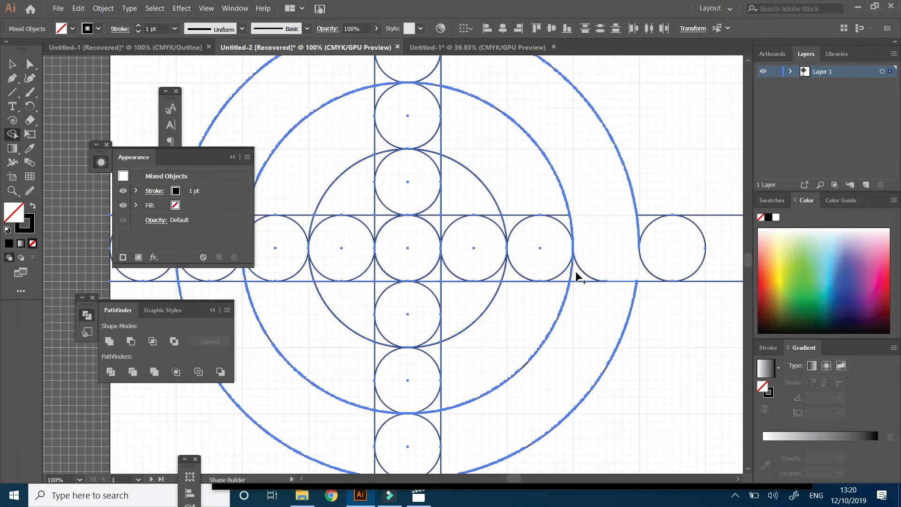
Merge the upper-right middle ring segment with the small circle area directly below it using Shape Builder
{"action": "mouse_move", "coordinate": [578, 276]}
{"action": "left_mouse_down"}
{"action": "mouse_move", "coordinate": [559, 258]}
{"action": "mouse_move", "coordinate": [555, 219]}
{"action": "mouse_move", "coordinate": [540, 205]}
{"action": "mouse_move", "coordinate": [523, 231]}
{"action": "left_mouse_up"}
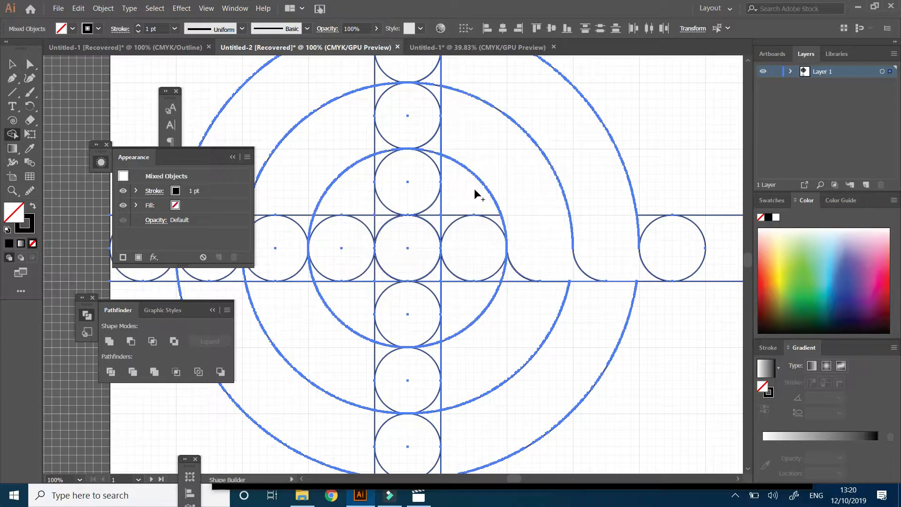
{"action": "scroll", "coordinate": [491, 199], "scroll_direction": "up", "scroll_amount": 2}
{"action": "scroll", "coordinate": [477, 241], "scroll_direction": "down", "scroll_amount": 2}
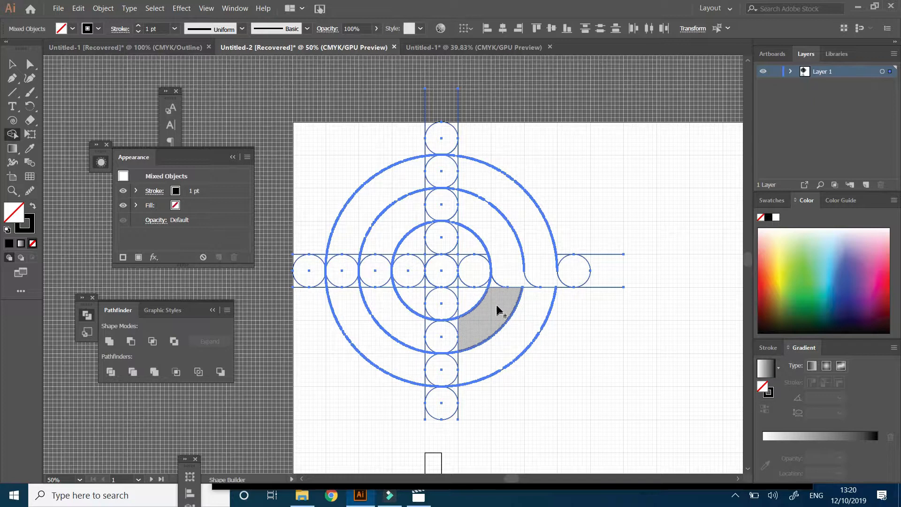
{"action": "scroll", "coordinate": [489, 257], "scroll_direction": "up", "scroll_amount": 4}
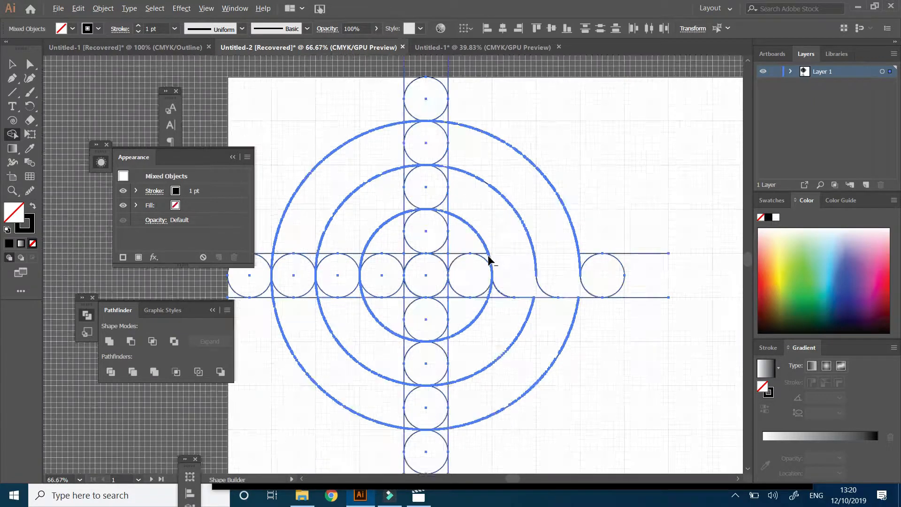
{"action": "mouse_move", "coordinate": [419, 191]}
{"action": "left_mouse_down"}
{"action": "mouse_move", "coordinate": [448, 274]}
{"action": "mouse_move", "coordinate": [487, 258]}
{"action": "mouse_move", "coordinate": [435, 346]}
{"action": "mouse_move", "coordinate": [403, 362]}
{"action": "mouse_move", "coordinate": [515, 370]}
{"action": "left_mouse_up"}
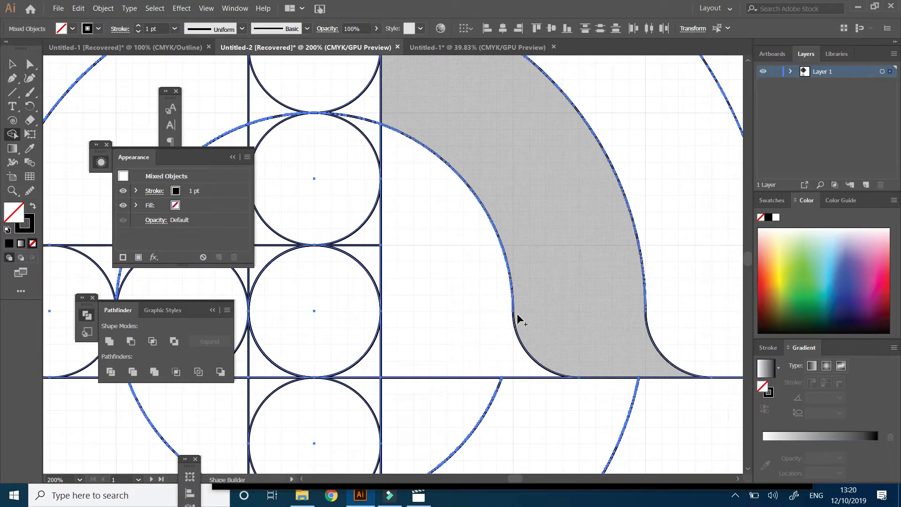
Merge the upper-right innermost ring area with the small circle beside the central circle, including the leftover sliver at its lower edge
{"action": "scroll", "coordinate": [414, 309], "scroll_direction": "down", "scroll_amount": 1}
{"action": "scroll", "coordinate": [414, 310], "scroll_direction": "down", "scroll_amount": 1}
{"action": "left_click", "coordinate": [467, 352]}
{"action": "left_click_drag", "start_coordinate": [421, 279], "coordinate": [451, 289]}
{"action": "left_click_drag", "start_coordinate": [463, 334], "coordinate": [472, 341]}
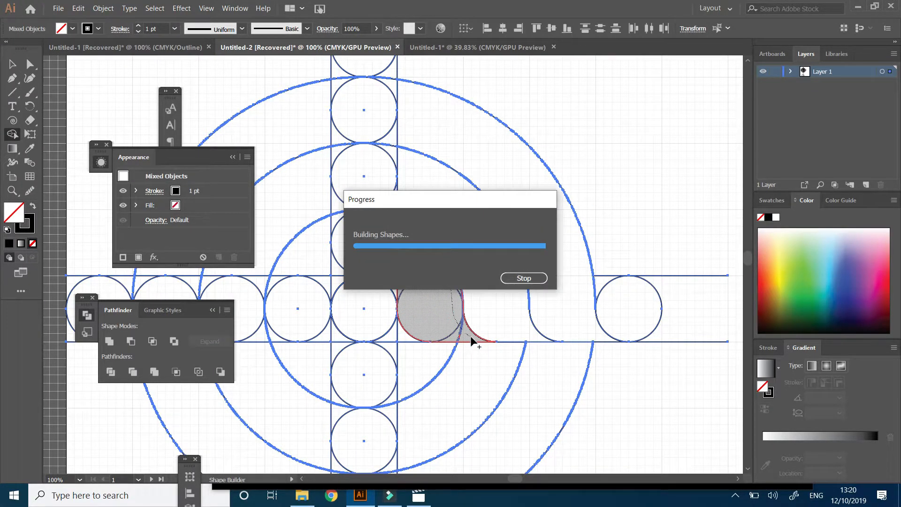
{"action": "scroll", "coordinate": [457, 345], "scroll_direction": "up", "scroll_amount": 3}
{"action": "left_click_drag", "start_coordinate": [435, 306], "coordinate": [472, 323]}
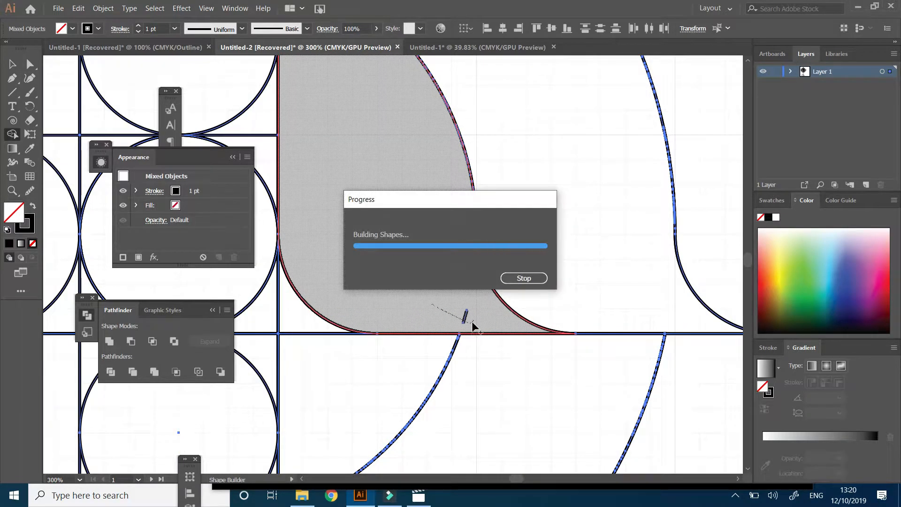
Merge the lower-right outer ring segment with the adjoining small circle area of the vertical column, absorbing the stray fragments
{"action": "scroll", "coordinate": [435, 310], "scroll_direction": "down", "scroll_amount": 5}
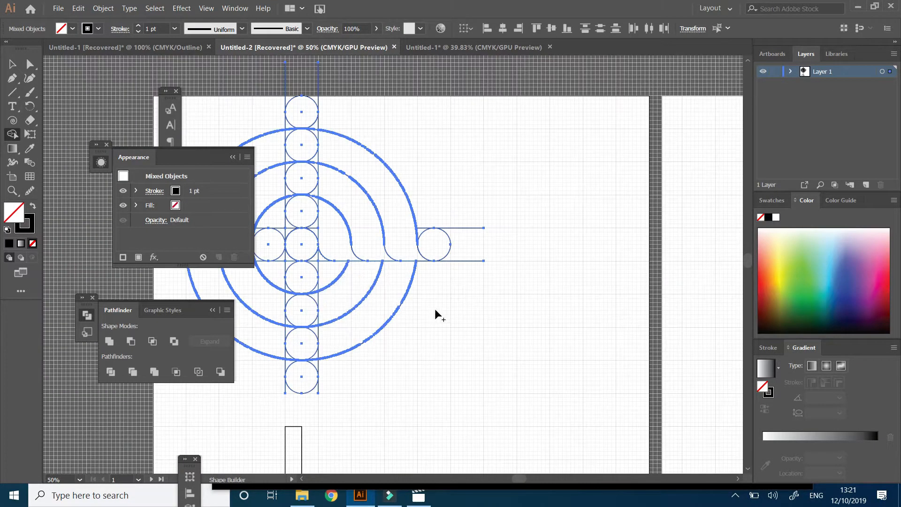
{"action": "scroll", "coordinate": [435, 309], "scroll_direction": "left", "scroll_amount": 2}
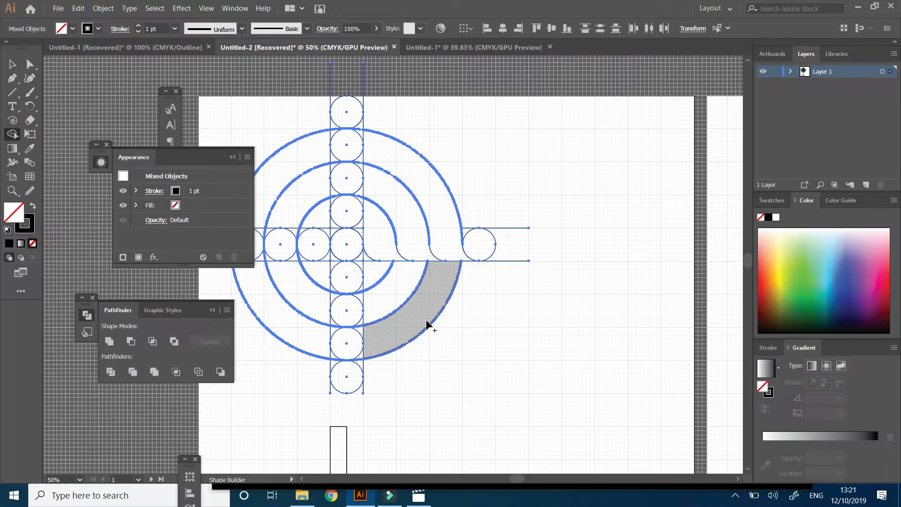
{"action": "scroll", "coordinate": [427, 324], "scroll_direction": "up", "scroll_amount": 1}
{"action": "mouse_move", "coordinate": [422, 331]}
{"action": "left_mouse_down"}
{"action": "mouse_move", "coordinate": [341, 343]}
{"action": "mouse_move", "coordinate": [314, 376]}
{"action": "mouse_move", "coordinate": [357, 365]}
{"action": "mouse_move", "coordinate": [323, 377]}
{"action": "left_mouse_up"}
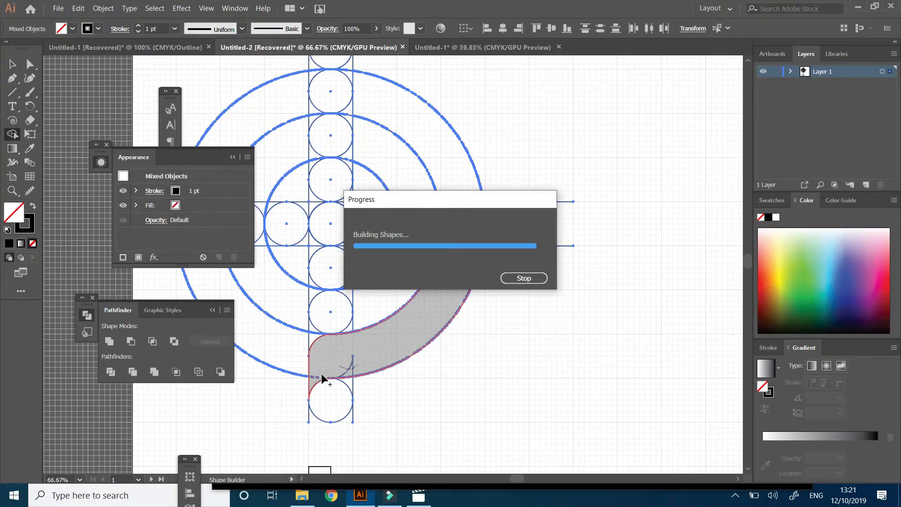
{"action": "scroll", "coordinate": [323, 377], "scroll_direction": "up", "scroll_amount": 4}
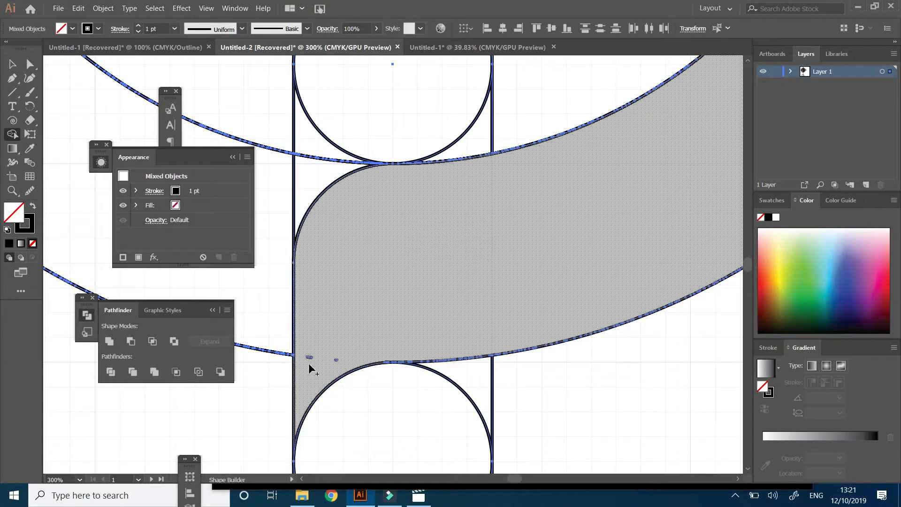
{"action": "left_click", "coordinate": [336, 358]}
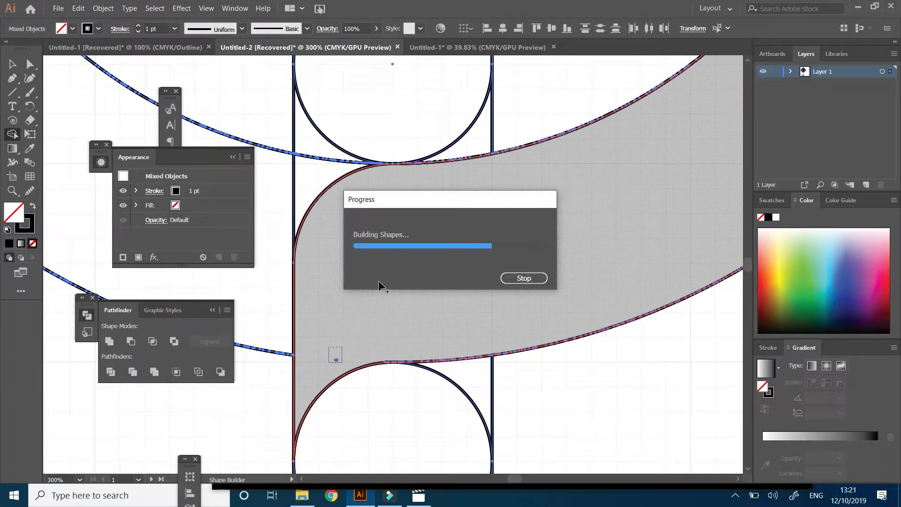
Merge the lower-right middle ring segment with the adjoining small circle area of the vertical column and absorb its stray fragments
{"action": "scroll", "coordinate": [540, 260], "scroll_direction": "down", "scroll_amount": 3}
{"action": "mouse_move", "coordinate": [540, 260]}
{"action": "left_mouse_down"}
{"action": "mouse_move", "coordinate": [476, 272]}
{"action": "mouse_move", "coordinate": [440, 321]}
{"action": "mouse_move", "coordinate": [503, 311]}
{"action": "left_mouse_up"}
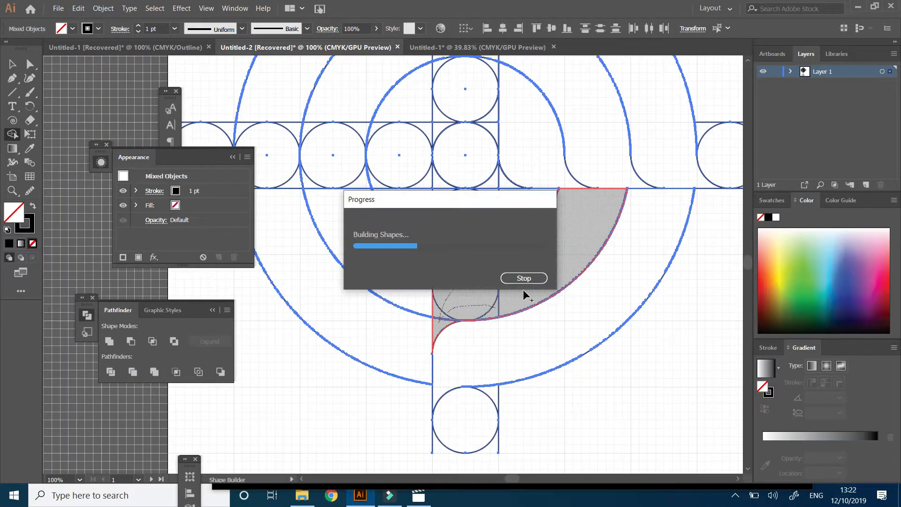
{"action": "scroll", "coordinate": [446, 314], "scroll_direction": "up", "scroll_amount": 3}
{"action": "left_click", "coordinate": [447, 315]}
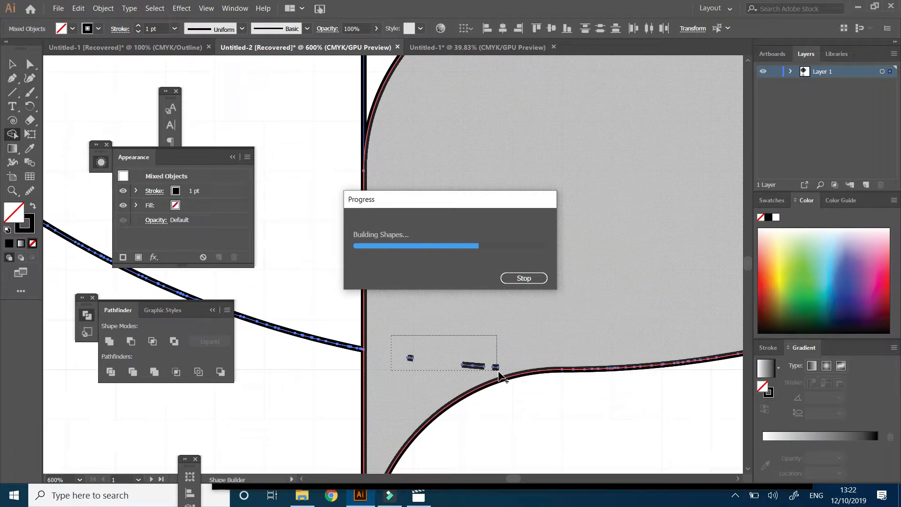
{"action": "scroll", "coordinate": [527, 351], "scroll_direction": "up", "scroll_amount": 2}
Merge the lower-right and lower-left innermost ring areas with the small circles directly below and left of the centre
{"action": "scroll", "coordinate": [526, 346], "scroll_direction": "down", "scroll_amount": 5}
{"action": "mouse_move", "coordinate": [580, 239]}
{"action": "left_mouse_down"}
{"action": "mouse_move", "coordinate": [553, 233]}
{"action": "mouse_move", "coordinate": [510, 287]}
{"action": "mouse_move", "coordinate": [574, 269]}
{"action": "left_mouse_up"}
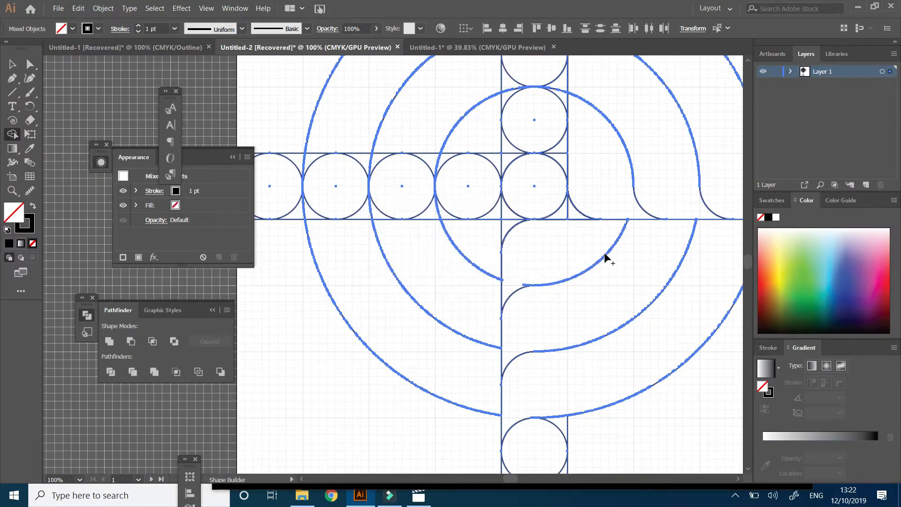
{"action": "scroll", "coordinate": [498, 268], "scroll_direction": "up", "scroll_amount": 7}
{"action": "mouse_move", "coordinate": [290, 233]}
{"action": "left_mouse_down"}
{"action": "mouse_move", "coordinate": [573, 316]}
{"action": "mouse_move", "coordinate": [624, 302]}
{"action": "mouse_move", "coordinate": [524, 301]}
{"action": "left_mouse_up"}
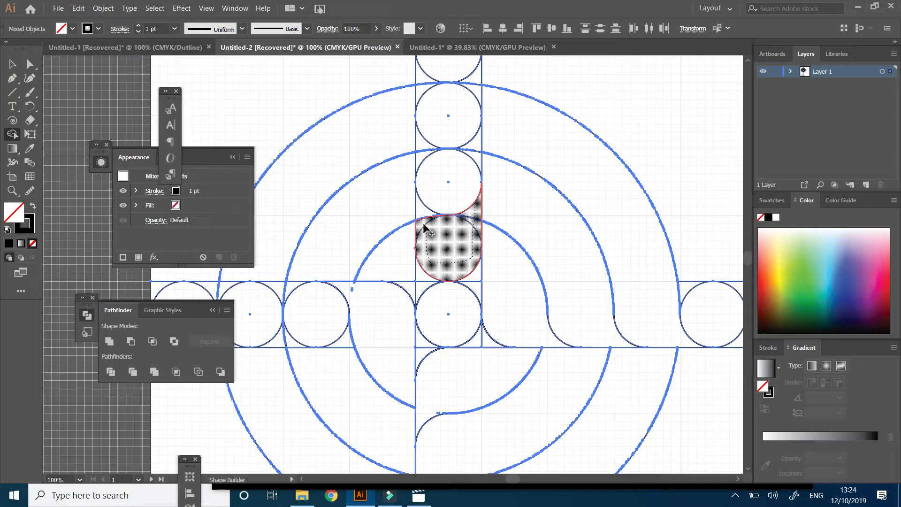
Merge the upper-left innermost ring area with the small circle above the centre and absorb the stray fragment in the lower-left area
{"action": "left_click", "coordinate": [434, 269]}
{"action": "left_click", "coordinate": [405, 261]}
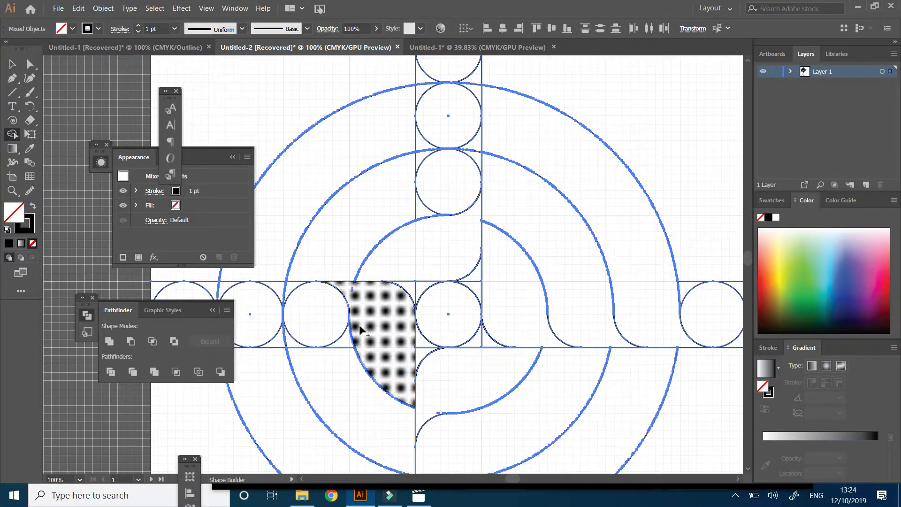
{"action": "left_click", "coordinate": [408, 331]}
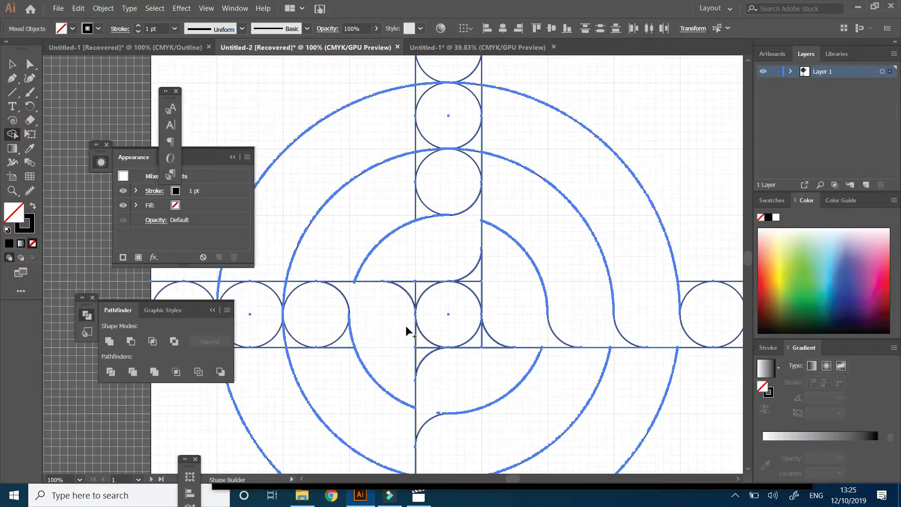
Merge the upper-left middle and outer ring segments with the adjoining small circle areas of the vertical column
{"action": "scroll", "coordinate": [483, 272], "scroll_direction": "down", "scroll_amount": 2}
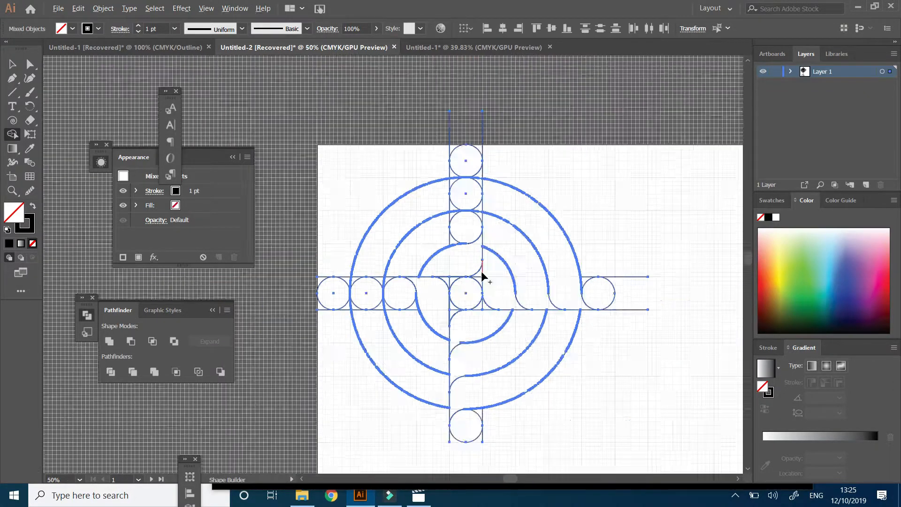
{"action": "scroll", "coordinate": [470, 218], "scroll_direction": "up", "scroll_amount": 2}
{"action": "mouse_move", "coordinate": [382, 267]}
{"action": "left_mouse_down"}
{"action": "mouse_move", "coordinate": [424, 252]}
{"action": "mouse_move", "coordinate": [484, 208]}
{"action": "left_mouse_up"}
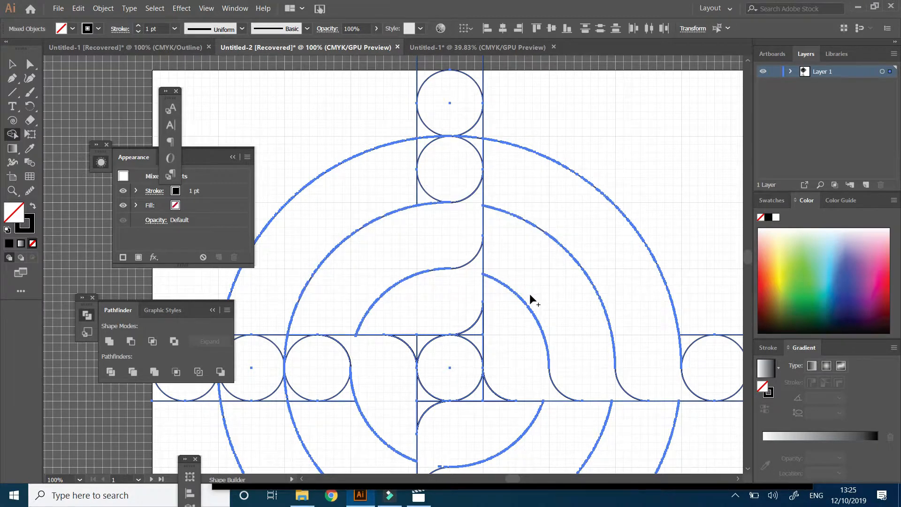
{"action": "mouse_move", "coordinate": [425, 190]}
{"action": "left_mouse_down"}
{"action": "mouse_move", "coordinate": [423, 149]}
{"action": "mouse_move", "coordinate": [476, 143]}
{"action": "left_mouse_up"}
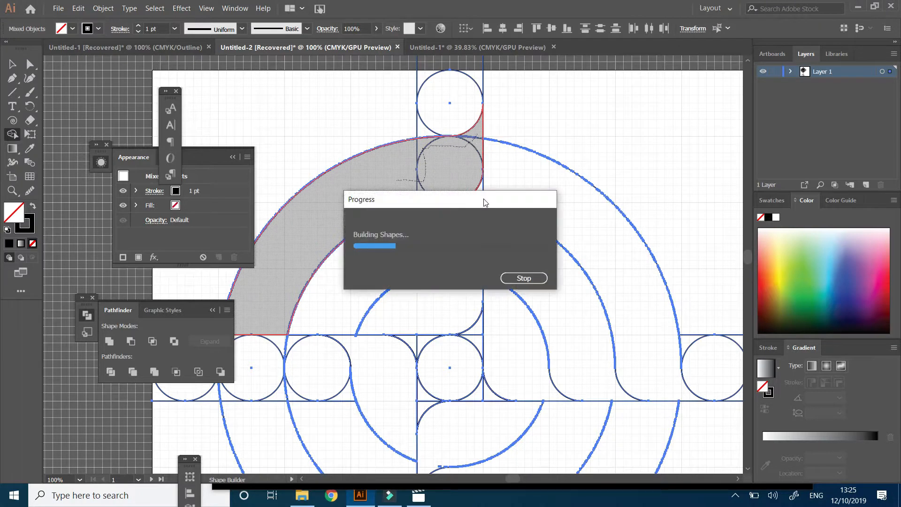
{"action": "scroll", "coordinate": [454, 338], "scroll_direction": "down", "scroll_amount": 3}
Reselect the whole construction and merge the lower-left middle and outer ring segments with the small circle areas above them
{"action": "scroll", "coordinate": [434, 368], "scroll_direction": "up", "scroll_amount": 2}
{"action": "left_click", "coordinate": [621, 419], "text": "ctrl"}
{"action": "scroll", "coordinate": [565, 376], "scroll_direction": "down", "scroll_amount": 2}
{"action": "scroll", "coordinate": [566, 376], "scroll_direction": "right", "scroll_amount": 1}
{"action": "mouse_move", "coordinate": [638, 417]}
{"action": "left_mouse_down"}
{"action": "mouse_move", "coordinate": [384, 204]}
{"action": "mouse_move", "coordinate": [329, 122]}
{"action": "left_mouse_up"}
{"action": "scroll", "coordinate": [428, 291], "scroll_direction": "up", "scroll_amount": 2}
{"action": "mouse_move", "coordinate": [430, 302]}
{"action": "left_mouse_down"}
{"action": "mouse_move", "coordinate": [385, 266]}
{"action": "mouse_move", "coordinate": [377, 230]}
{"action": "left_mouse_up"}
{"action": "mouse_move", "coordinate": [370, 306]}
{"action": "left_mouse_down"}
{"action": "mouse_move", "coordinate": [342, 255]}
{"action": "mouse_move", "coordinate": [302, 228]}
{"action": "left_mouse_up"}
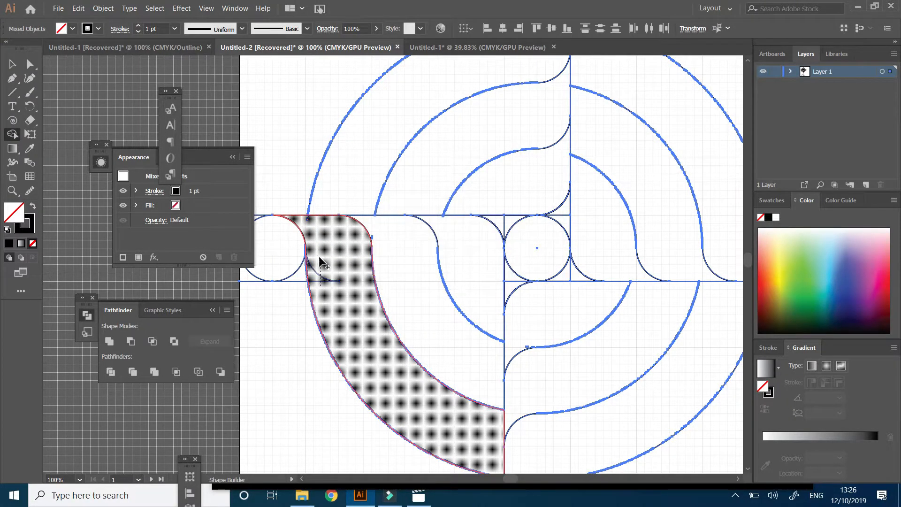
Remove the leftover small circles and guide line pieces below and to the right of the outer ring with Shape Builder
{"action": "scroll", "coordinate": [307, 228], "scroll_direction": "up", "scroll_amount": 3}
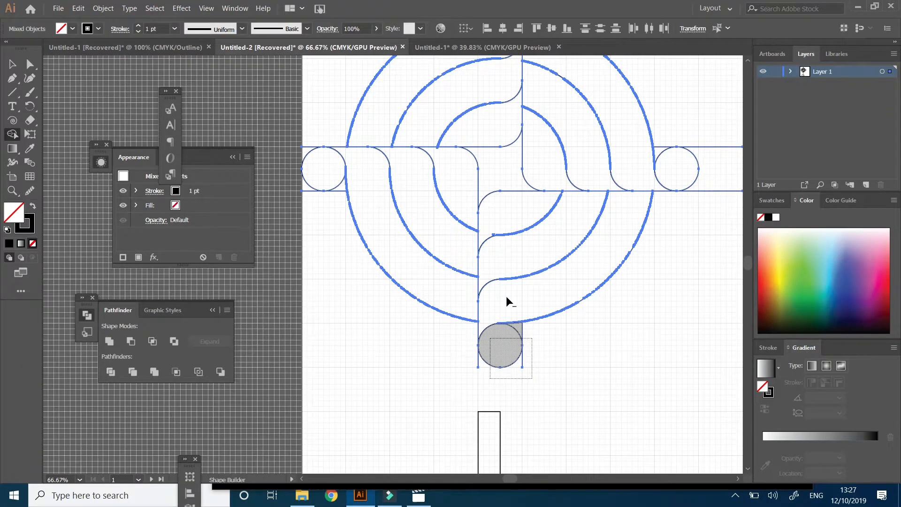
{"action": "left_click", "coordinate": [506, 296], "text": "alt"}
{"action": "scroll", "coordinate": [683, 202], "scroll_direction": "up", "scroll_amount": 2}
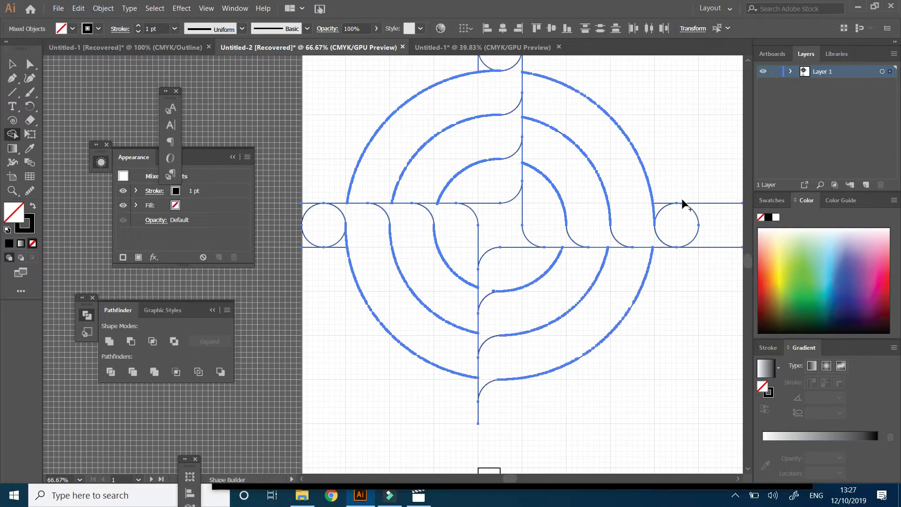
{"action": "scroll", "coordinate": [683, 203], "scroll_direction": "right", "scroll_amount": 4}
{"action": "left_click_drag", "start_coordinate": [565, 189], "coordinate": [643, 232]}
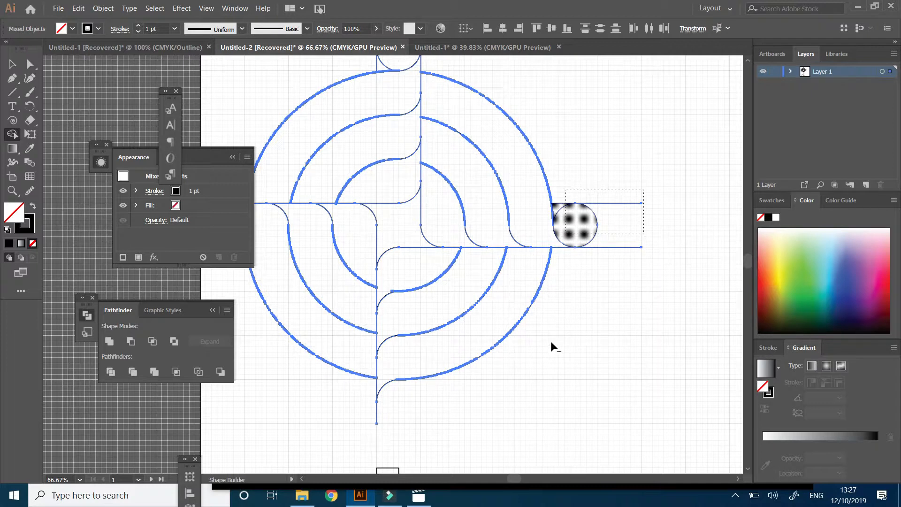
{"action": "left_click", "coordinate": [629, 238], "text": "alt"}
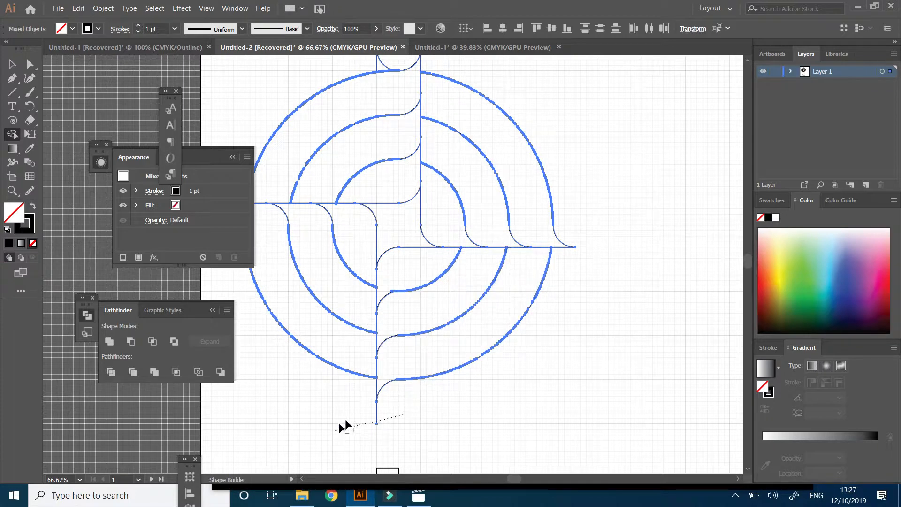
Remove the leftover small circles and their guide line pieces to the left of and above the outer ring
{"action": "scroll", "coordinate": [328, 403], "scroll_direction": "up", "scroll_amount": 4}
{"action": "scroll", "coordinate": [343, 361], "scroll_direction": "left", "scroll_amount": 5}
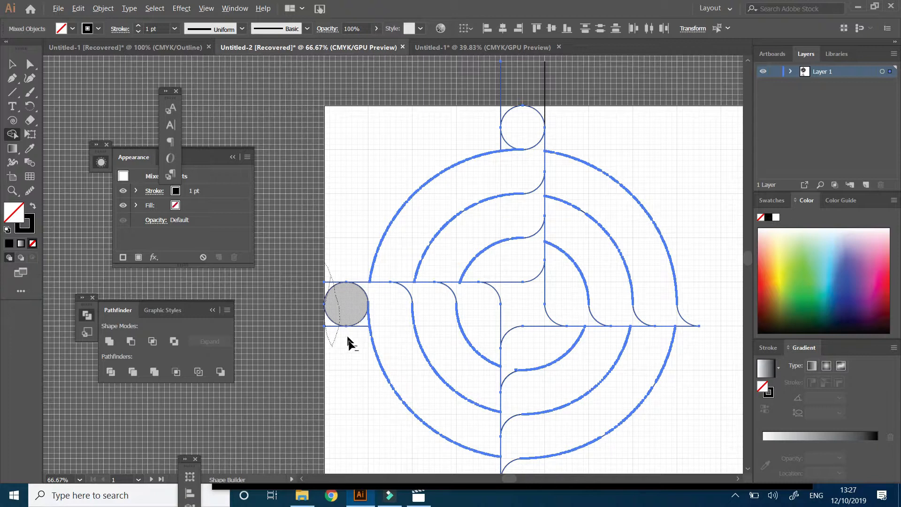
{"action": "left_click", "coordinate": [363, 324], "text": "alt"}
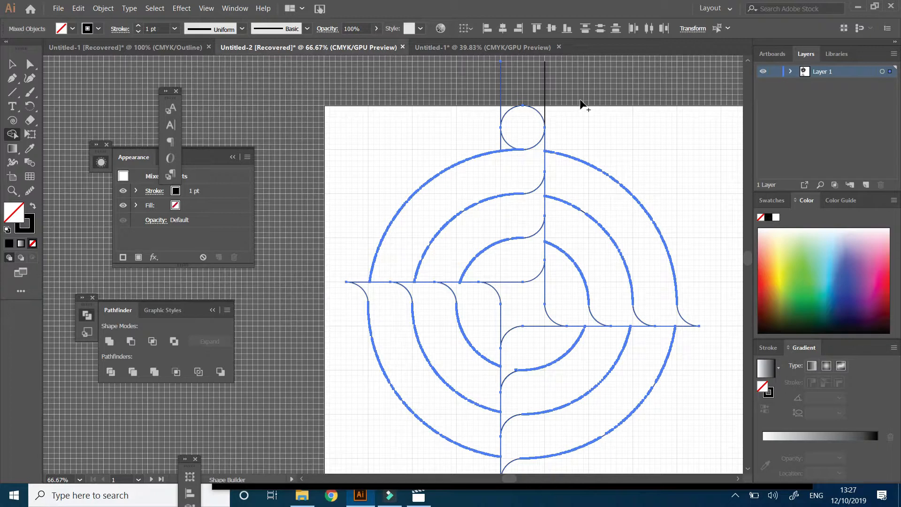
{"action": "left_click_drag", "start_coordinate": [563, 92], "coordinate": [469, 124]}
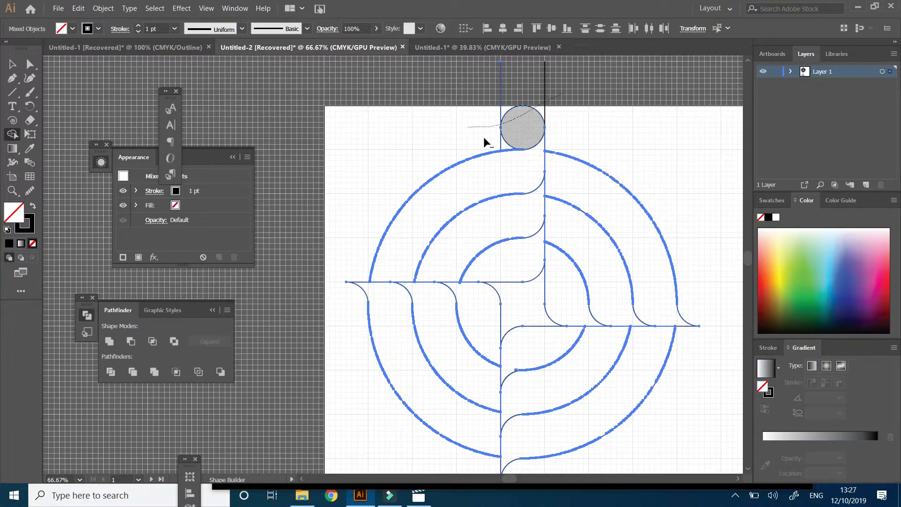
{"action": "left_click_drag", "start_coordinate": [477, 144], "coordinate": [532, 132]}
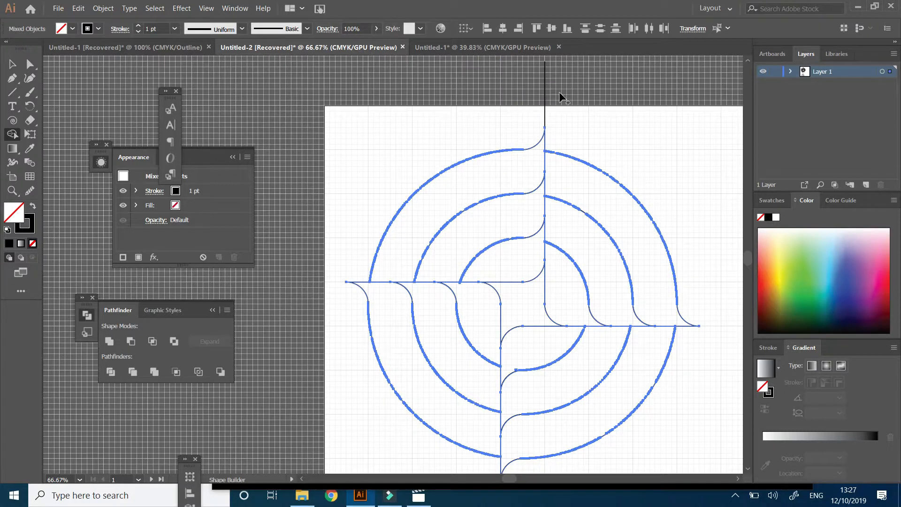
Delete the remaining vertical guide line that extends above the outer ring
{"action": "scroll", "coordinate": [559, 92], "scroll_direction": "up", "scroll_amount": 2}
{"action": "left_click", "coordinate": [544, 143], "text": "ctrl"}
{"action": "key", "text": "Delete"}
{"action": "scroll", "coordinate": [581, 223], "scroll_direction": "down", "scroll_amount": 3}
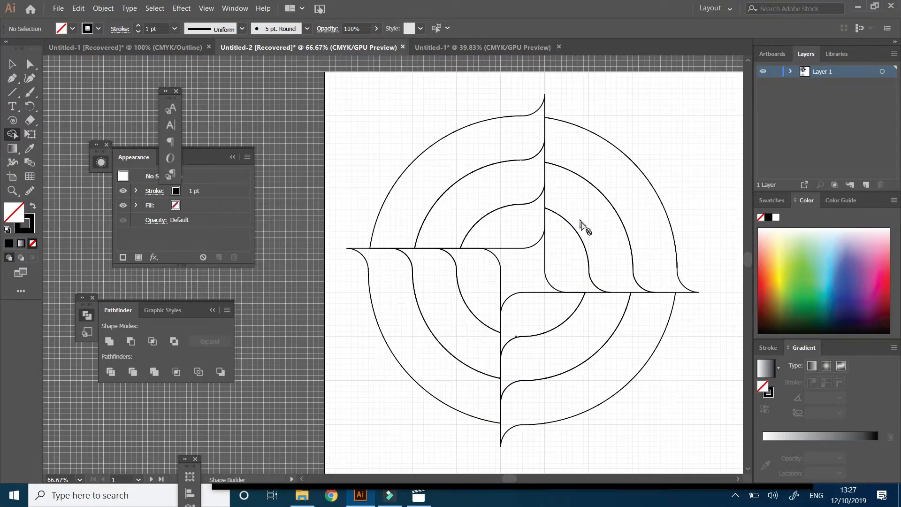
Select all the artwork and erase the three stray fragments beside the lower-right innermost curve with Shape Builder
{"action": "scroll", "coordinate": [519, 305], "scroll_direction": "up", "scroll_amount": 2}
{"action": "scroll", "coordinate": [359, 182], "scroll_direction": "down", "scroll_amount": 4}
{"action": "scroll", "coordinate": [359, 182], "scroll_direction": "right", "scroll_amount": 3}
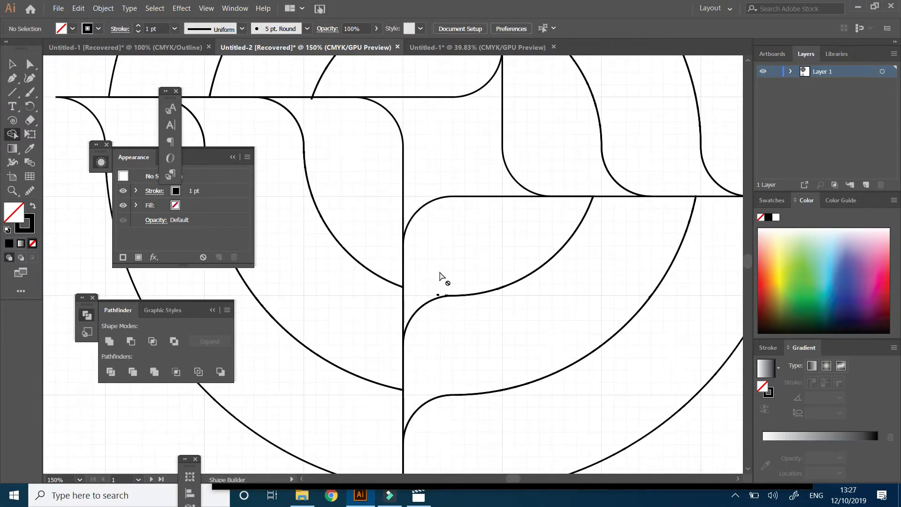
{"action": "scroll", "coordinate": [441, 277], "scroll_direction": "up", "scroll_amount": 5}
{"action": "key", "text": "ctrl+a"}
{"action": "scroll", "coordinate": [503, 355], "scroll_direction": "up", "scroll_amount": 3}
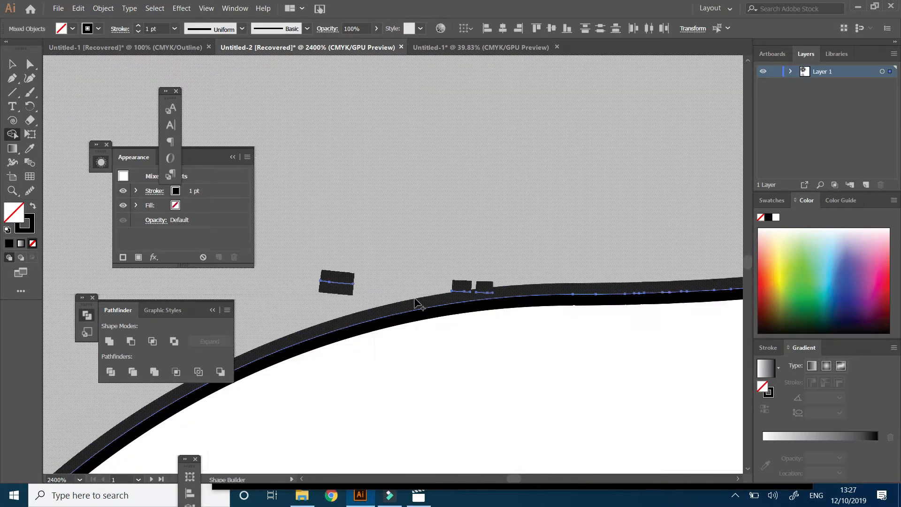
{"action": "left_click", "coordinate": [349, 288], "text": "alt"}
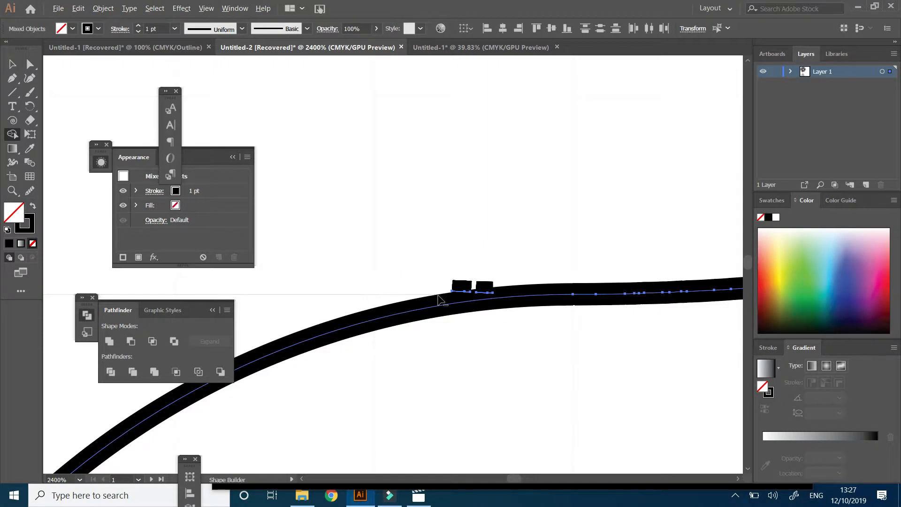
{"action": "left_click", "coordinate": [465, 295], "text": "alt"}
{"action": "left_click", "coordinate": [485, 294], "text": "alt"}
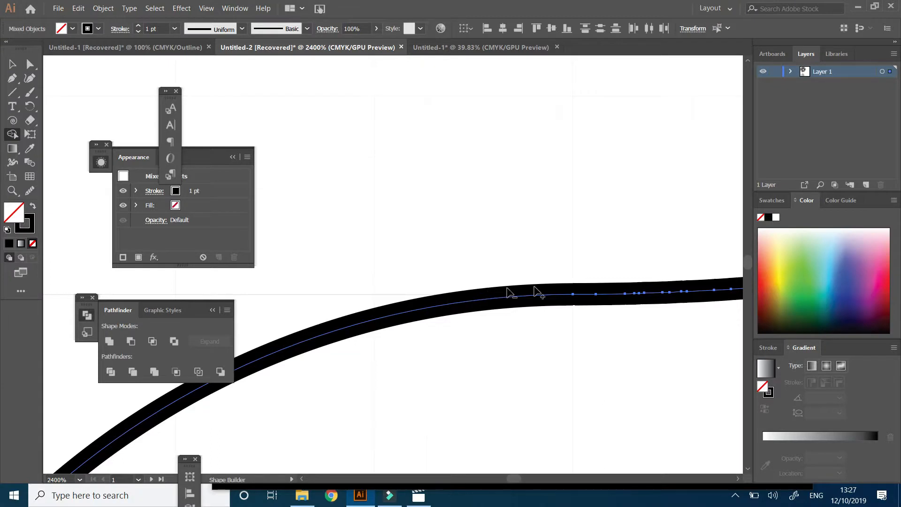
Examine the curve ends and line junctions of all four quarters up close for leftover fragments, and clear the selection
{"action": "scroll", "coordinate": [538, 294], "scroll_direction": "down", "scroll_amount": 1}
{"action": "scroll", "coordinate": [525, 322], "scroll_direction": "down", "scroll_amount": 5}
{"action": "scroll", "coordinate": [469, 210], "scroll_direction": "up", "scroll_amount": 3}
{"action": "left_click_drag", "start_coordinate": [518, 302], "coordinate": [431, 223]}
{"action": "scroll", "coordinate": [463, 241], "scroll_direction": "up", "scroll_amount": 4}
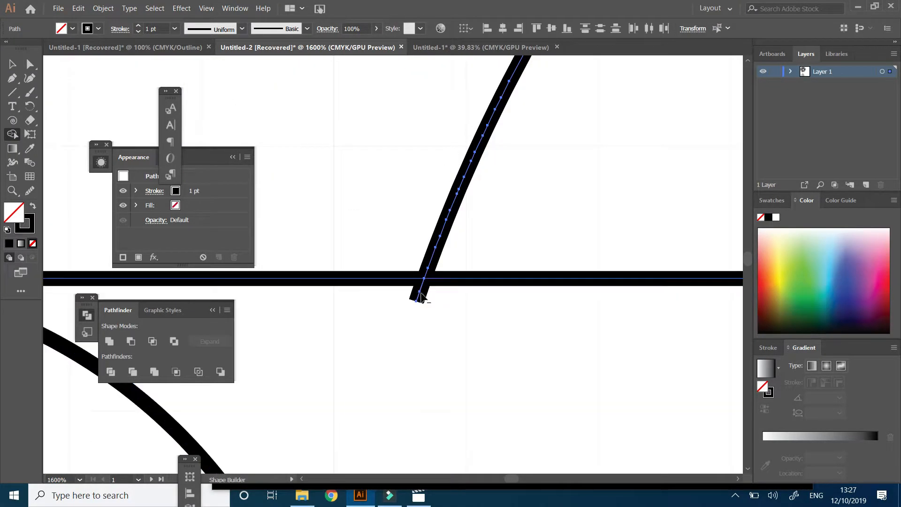
{"action": "scroll", "coordinate": [450, 317], "scroll_direction": "down", "scroll_amount": 5}
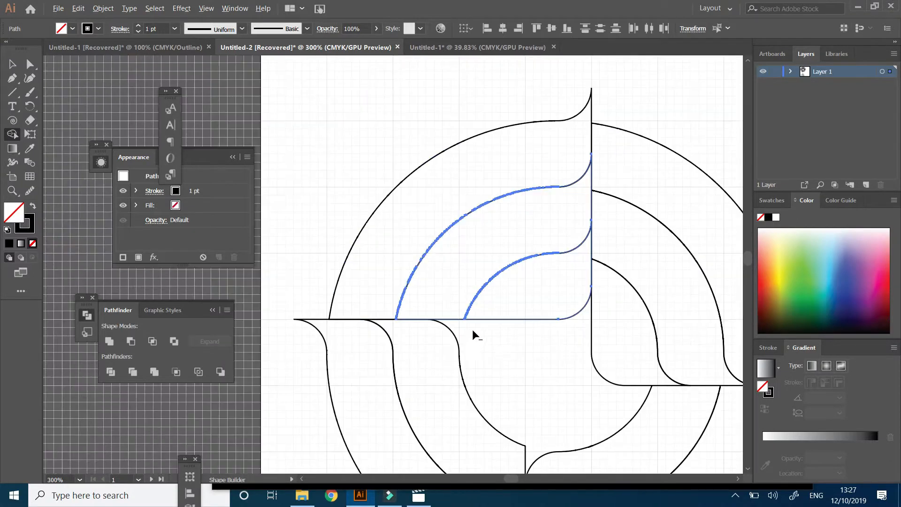
{"action": "scroll", "coordinate": [487, 374], "scroll_direction": "right", "scroll_amount": 4}
{"action": "scroll", "coordinate": [465, 187], "scroll_direction": "up", "scroll_amount": 2}
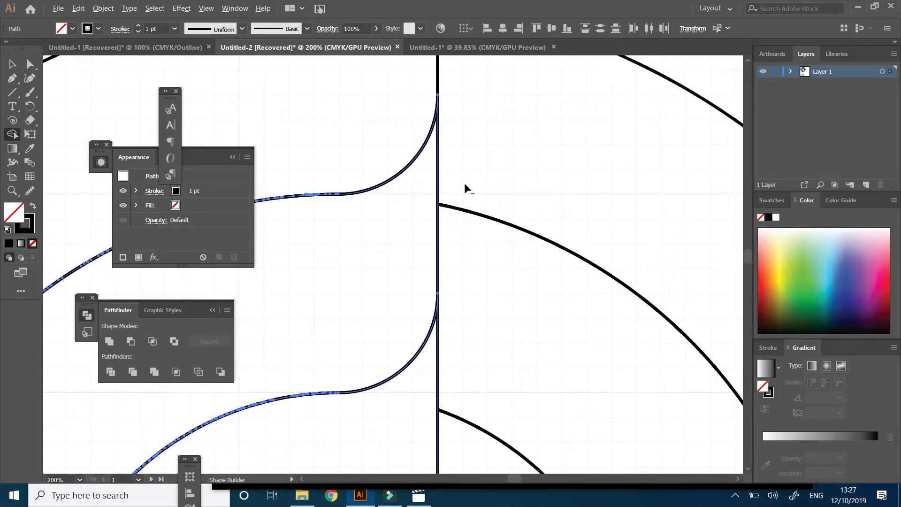
{"action": "scroll", "coordinate": [494, 263], "scroll_direction": "down", "scroll_amount": 5}
{"action": "scroll", "coordinate": [528, 300], "scroll_direction": "down", "scroll_amount": 3}
{"action": "scroll", "coordinate": [511, 232], "scroll_direction": "up", "scroll_amount": 4}
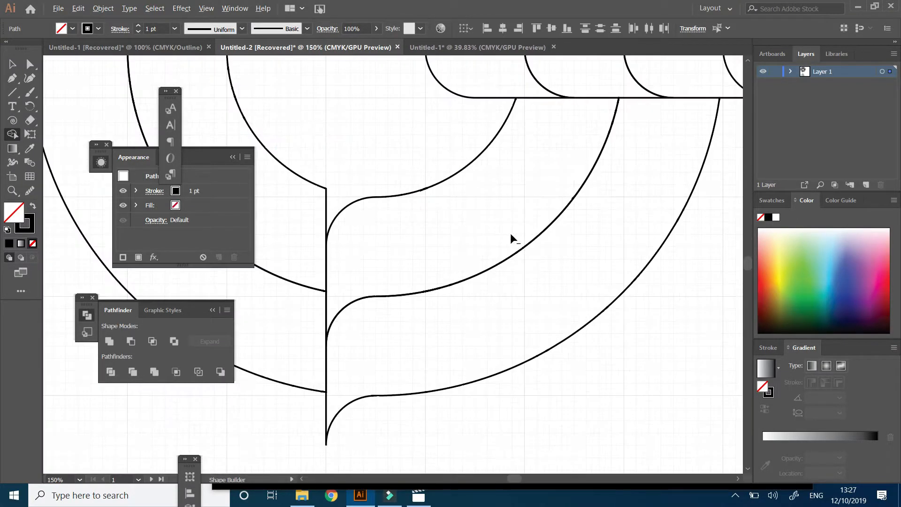
{"action": "scroll", "coordinate": [474, 267], "scroll_direction": "down", "scroll_amount": 2}
{"action": "scroll", "coordinate": [408, 227], "scroll_direction": "up", "scroll_amount": 4}
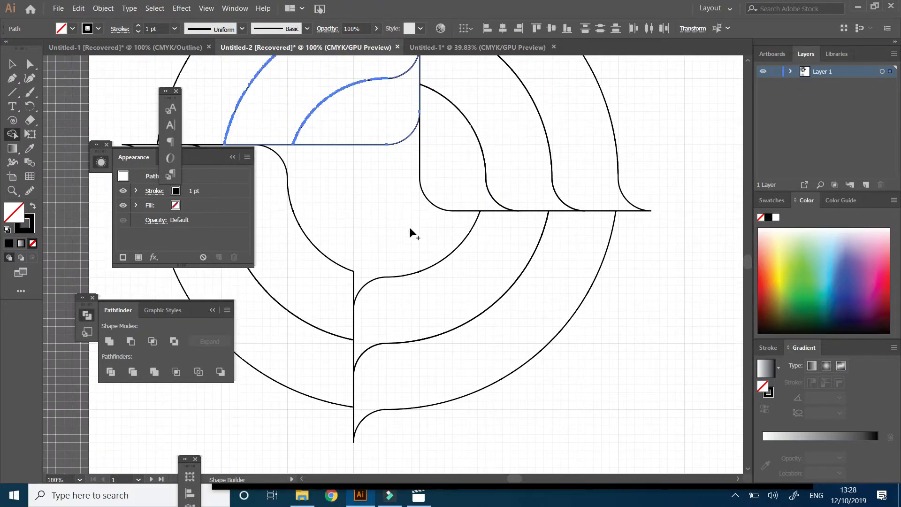
{"action": "scroll", "coordinate": [460, 272], "scroll_direction": "down", "scroll_amount": 3}
{"action": "key", "text": "ctrl"}
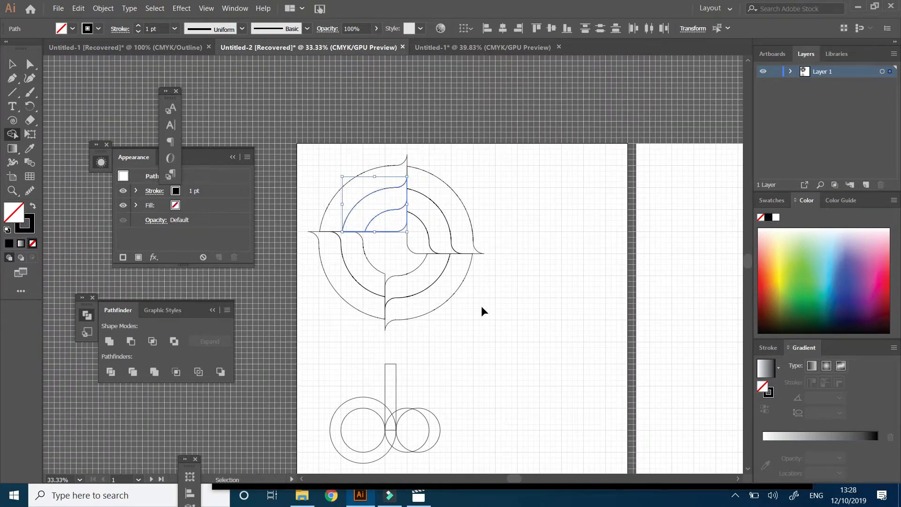
{"action": "left_click", "coordinate": [446, 264]}
{"action": "scroll", "coordinate": [428, 259], "scroll_direction": "up", "scroll_amount": 2}
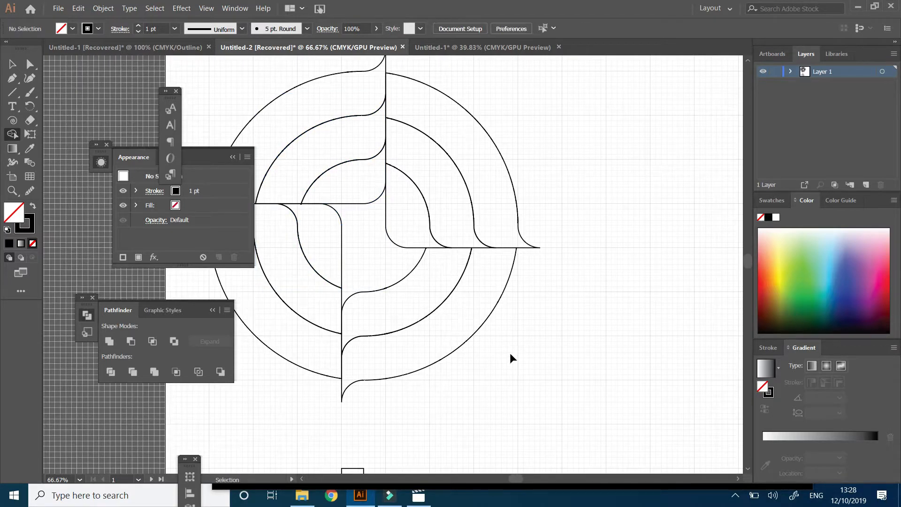
Select all the artwork and erase the stray fragment sitting on the lower-right innermost curve with Shape Builder
{"action": "left_click", "coordinate": [520, 353]}
{"action": "key", "text": "ctrl+a"}
{"action": "scroll", "coordinate": [360, 298], "scroll_direction": "up", "scroll_amount": 6}
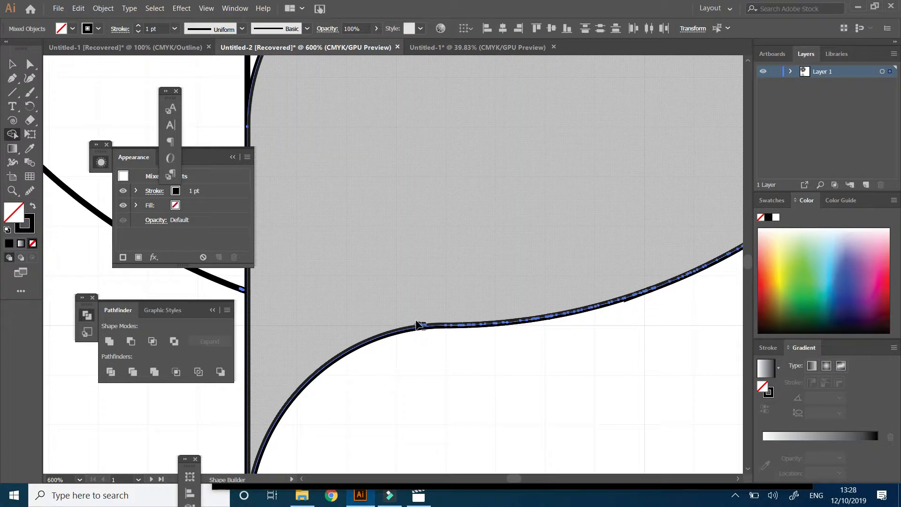
{"action": "scroll", "coordinate": [417, 303], "scroll_direction": "down", "scroll_amount": 2}
{"action": "scroll", "coordinate": [427, 314], "scroll_direction": "up", "scroll_amount": 5}
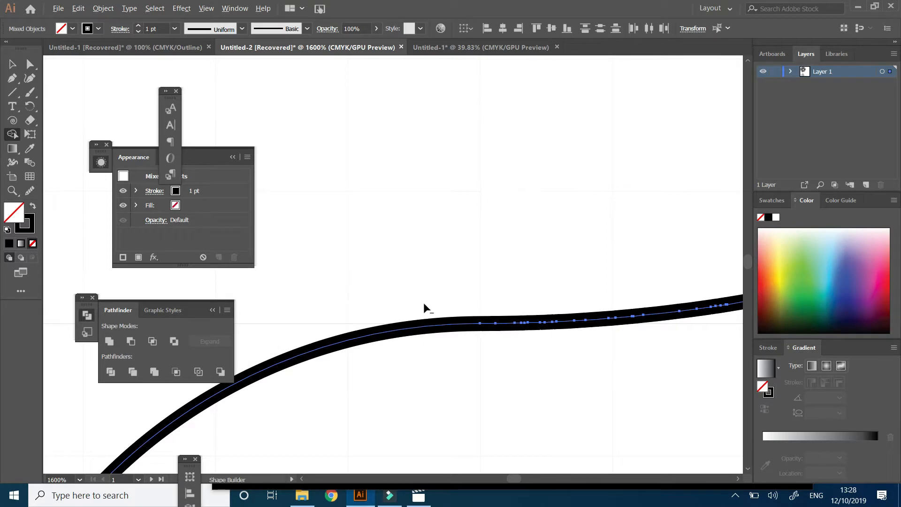
{"action": "scroll", "coordinate": [424, 304], "scroll_direction": "down", "scroll_amount": 4}
{"action": "key", "text": "ctrl+shift+a"}
{"action": "scroll", "coordinate": [413, 413], "scroll_direction": "up", "scroll_amount": 4}
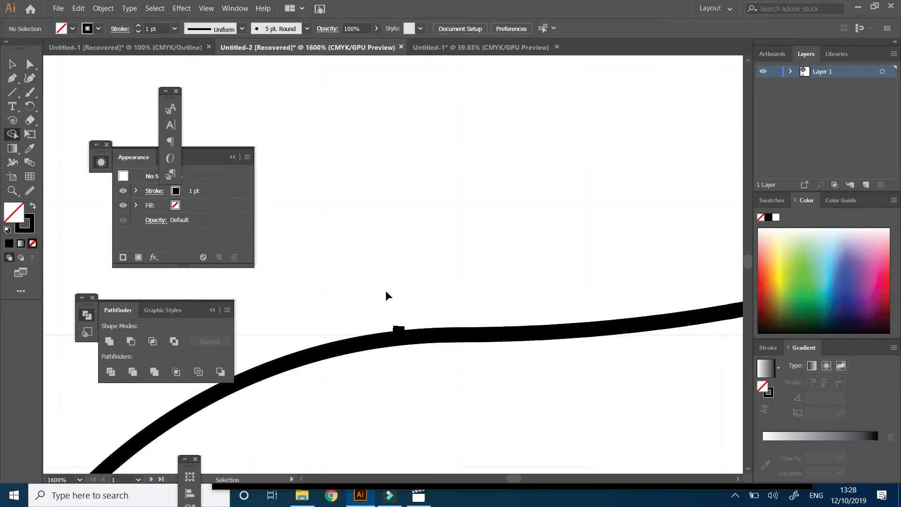
{"action": "key", "text": "ctrl+a"}
{"action": "scroll", "coordinate": [407, 349], "scroll_direction": "up", "scroll_amount": 4}
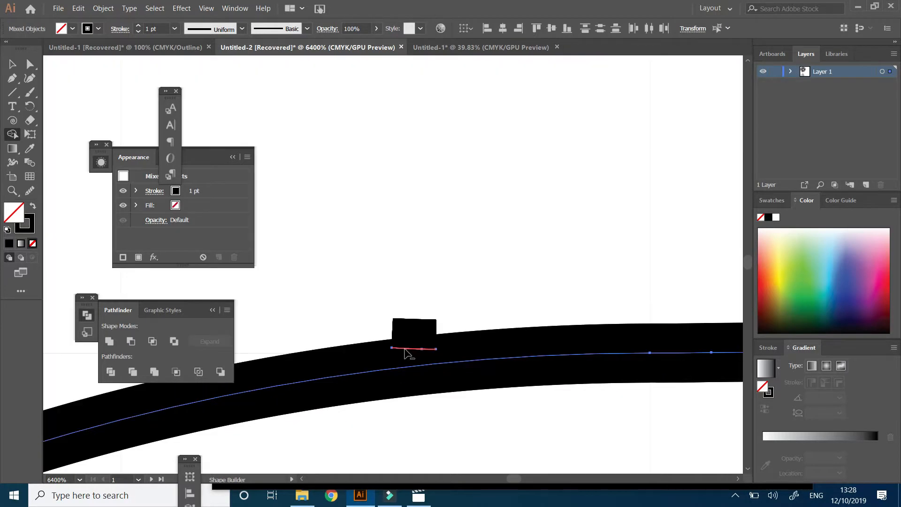
{"action": "scroll", "coordinate": [407, 352], "scroll_direction": "down", "scroll_amount": 5}
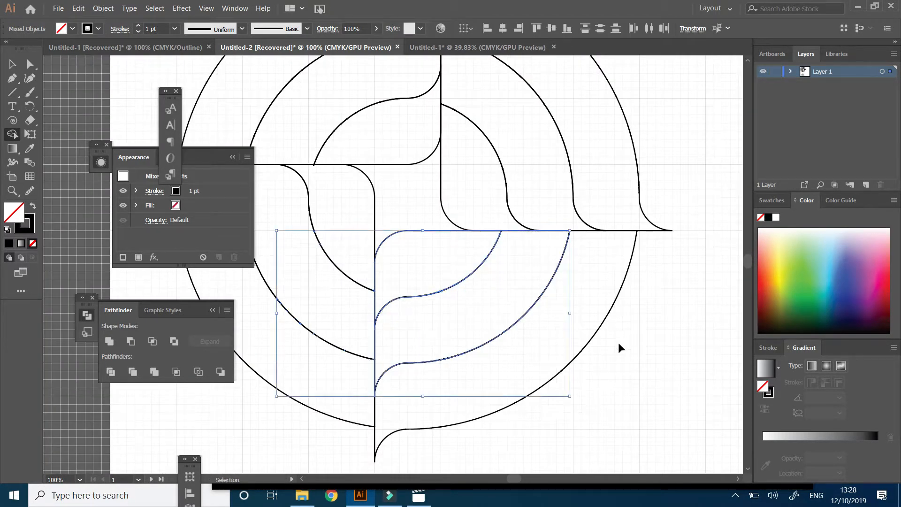
Select the whole logo and swap its fill and stroke so every shape is filled black without a stroke
{"action": "key", "text": "ctrl+shift+a"}
{"action": "scroll", "coordinate": [619, 343], "scroll_direction": "down", "scroll_amount": 9}
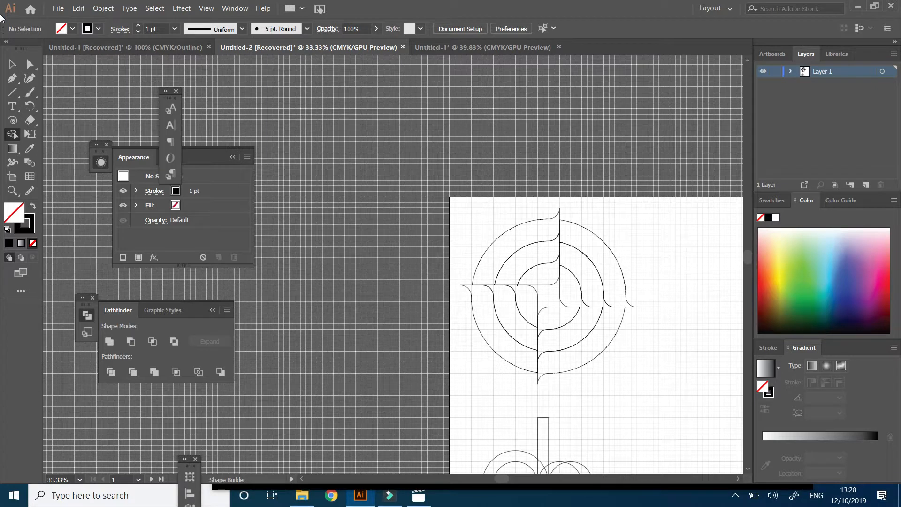
{"action": "left_click", "coordinate": [12, 64]}
{"action": "scroll", "coordinate": [543, 451], "scroll_direction": "right", "scroll_amount": 3}
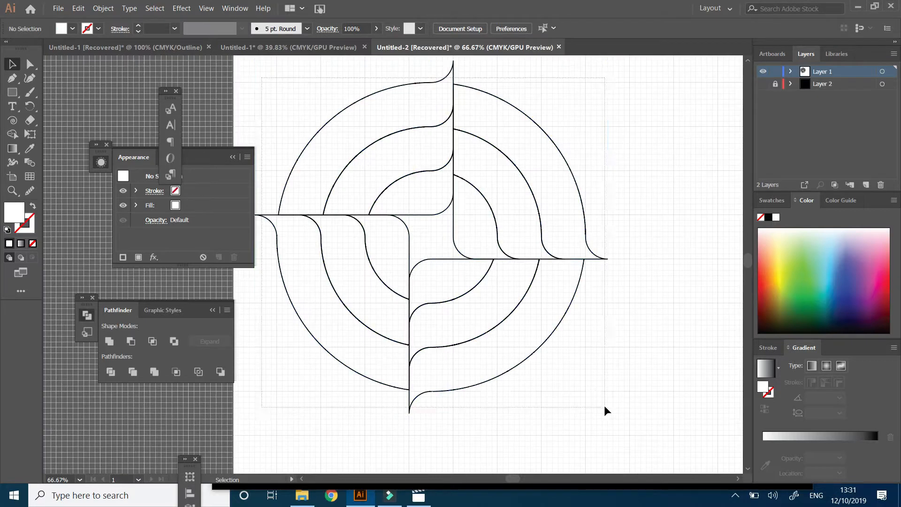
{"action": "key", "text": "ctrl+a"}
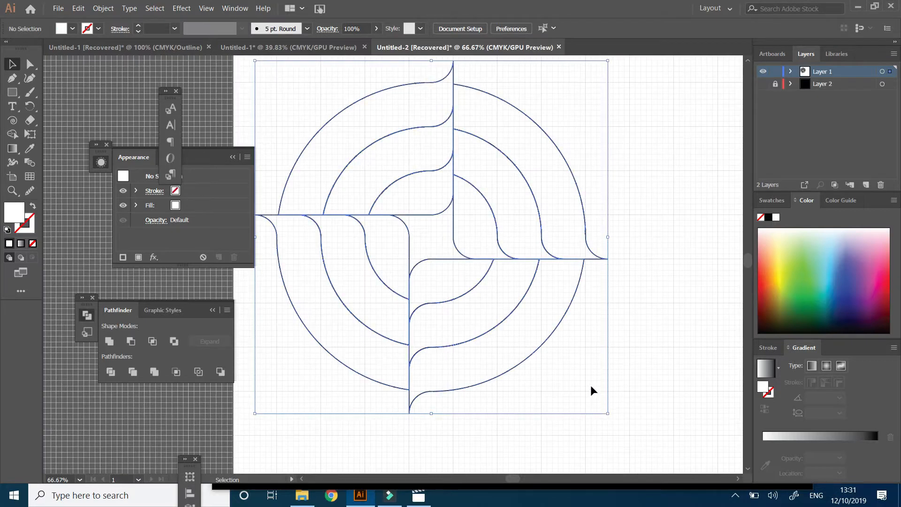
{"action": "left_click", "coordinate": [31, 209]}
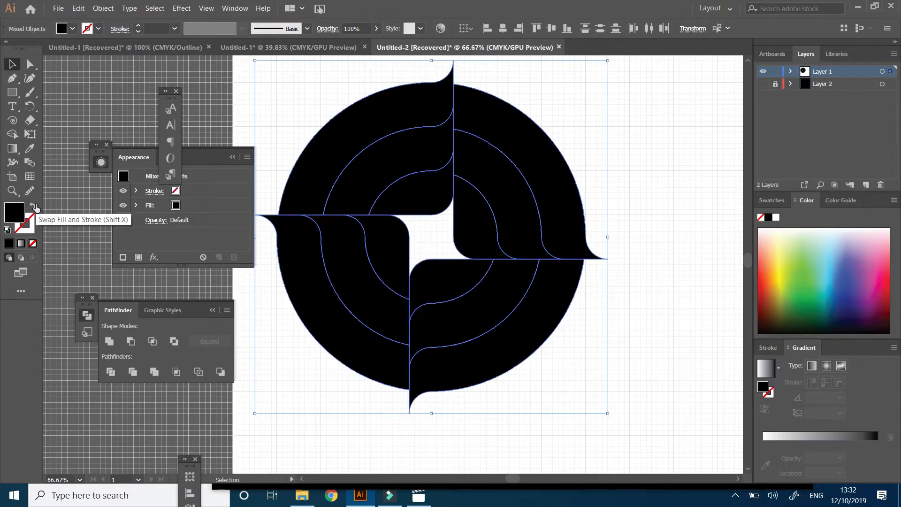
{"action": "left_click", "coordinate": [625, 313]}
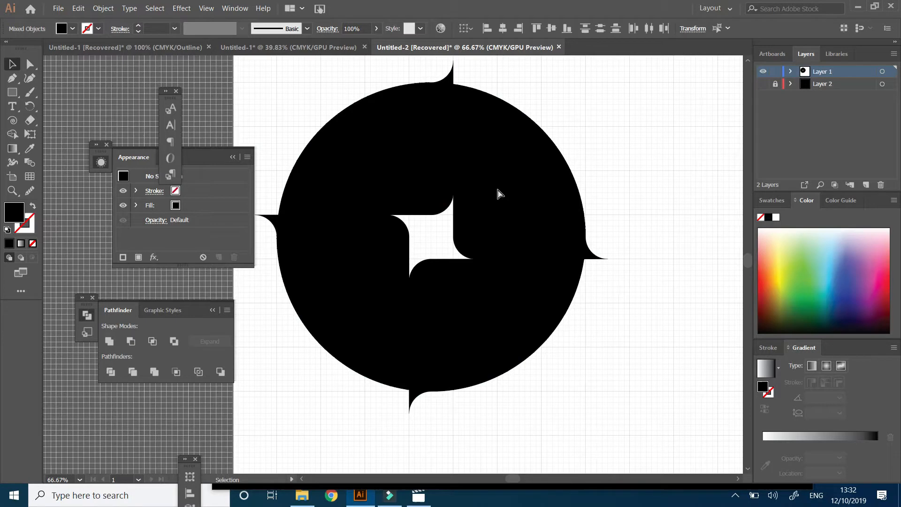
Remove the fill from the middle band in all four quarters of the logo
{"action": "key", "text": "a"}
{"action": "left_click", "coordinate": [499, 194]}
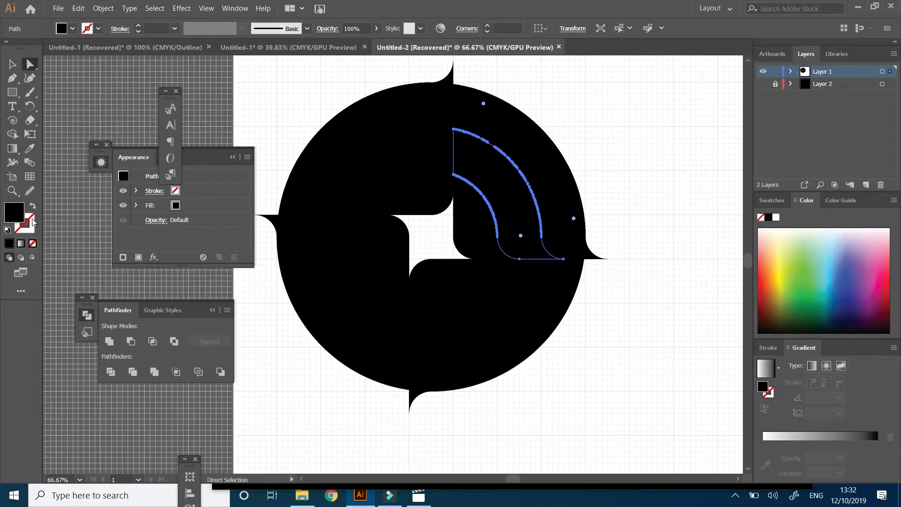
{"action": "left_click", "coordinate": [32, 244]}
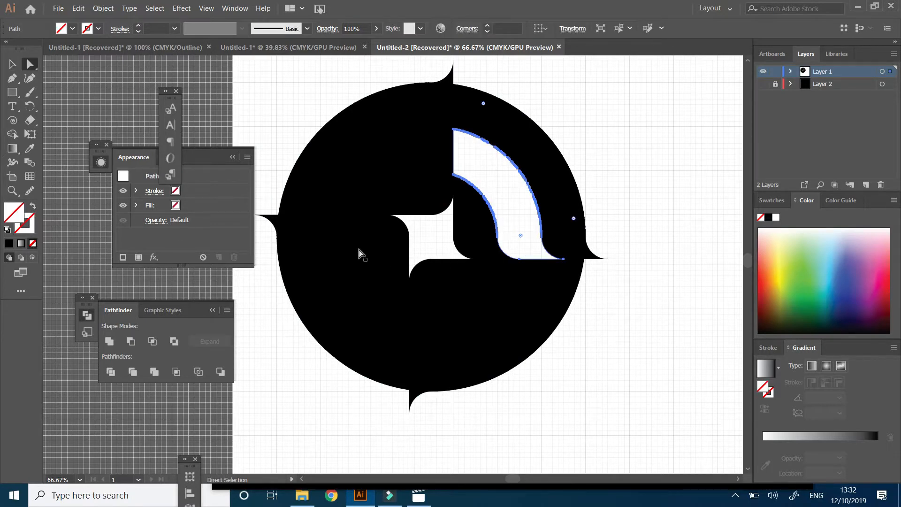
{"action": "left_click", "coordinate": [378, 171]}
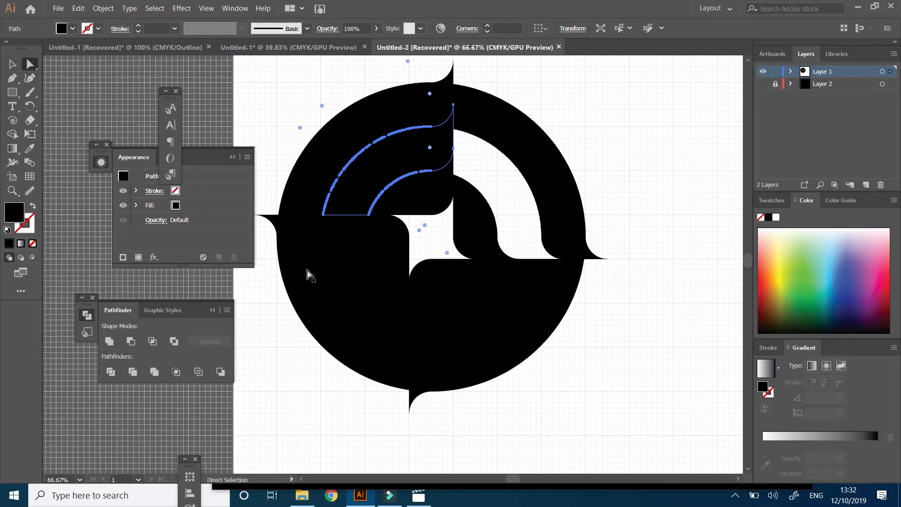
{"action": "left_click", "coordinate": [351, 273], "text": "shift"}
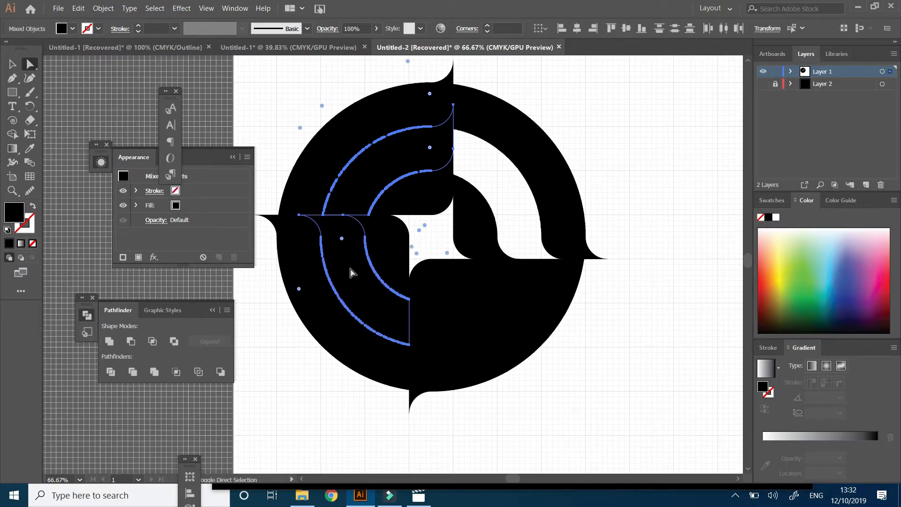
{"action": "left_click", "coordinate": [489, 321], "text": "shift"}
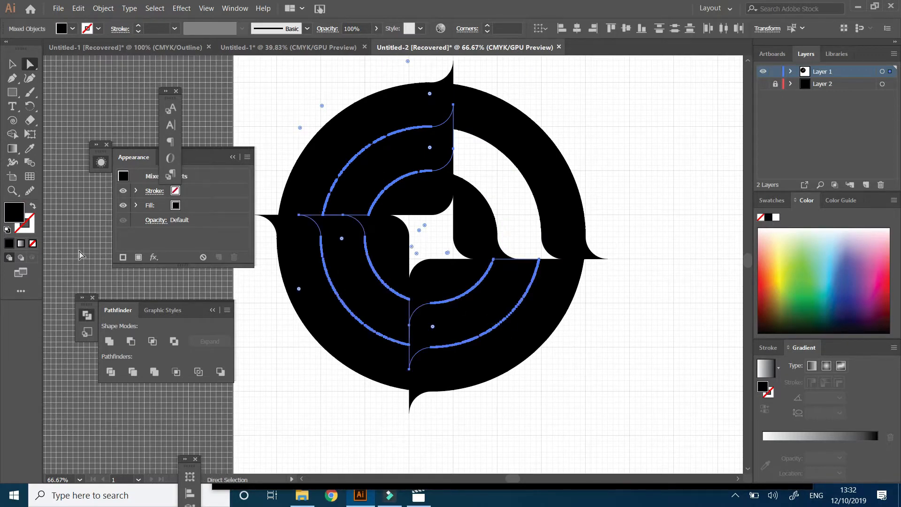
{"action": "left_click", "coordinate": [31, 245]}
{"action": "left_click", "coordinate": [606, 411]}
Select all the logo shapes and invert their colors
{"action": "scroll", "coordinate": [328, 235], "scroll_direction": "up", "scroll_amount": 3}
{"action": "key", "text": "ctrl+a"}
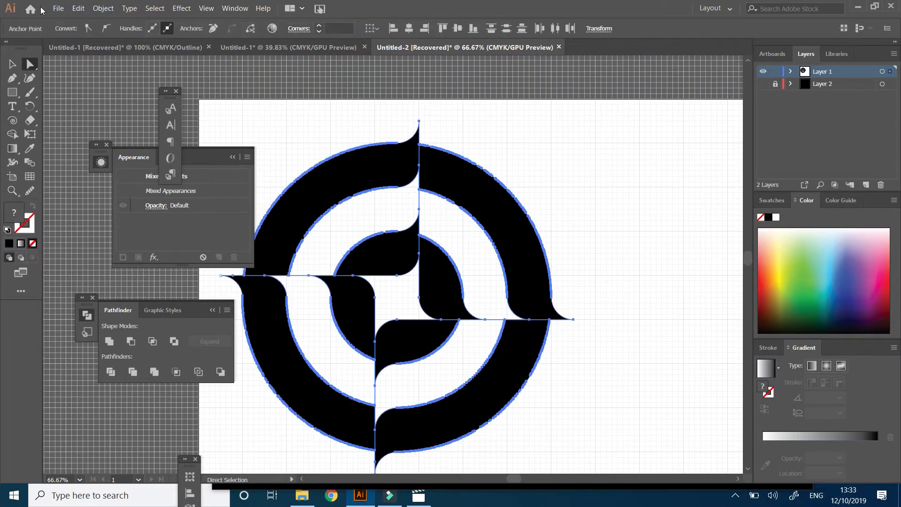
{"action": "left_click", "coordinate": [78, 8]}
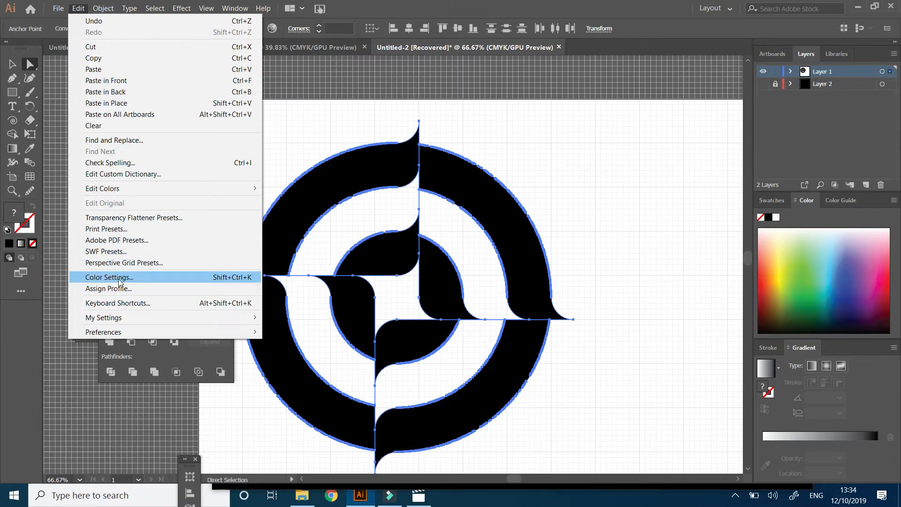
{"action": "mouse_move", "coordinate": [138, 187]}
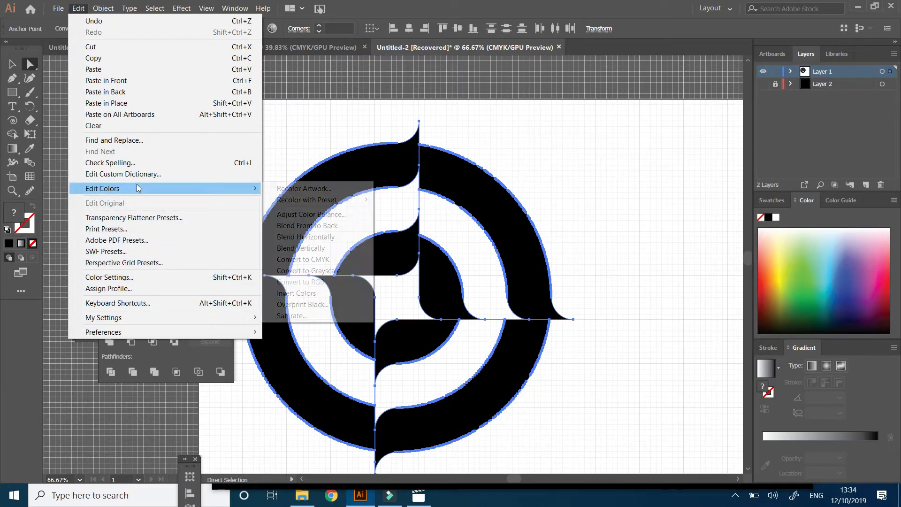
{"action": "left_click", "coordinate": [289, 293]}
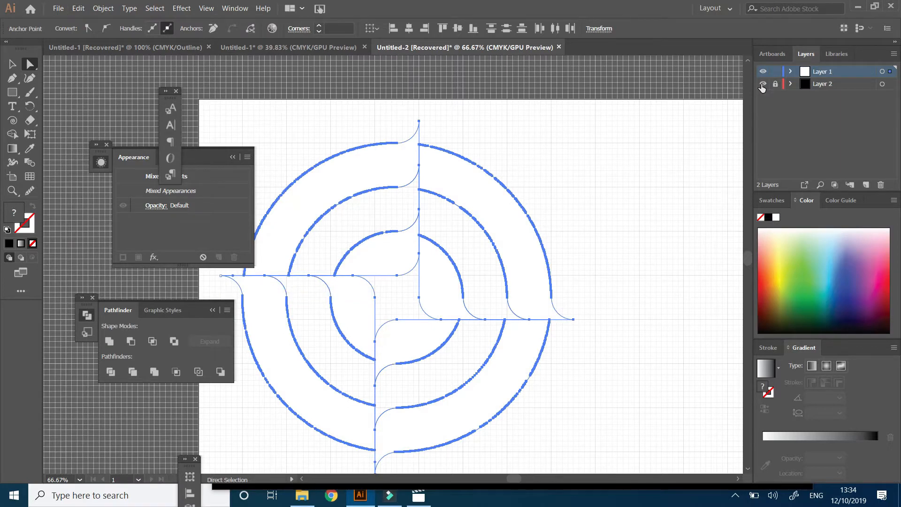
Show Layer 2 as the black background behind the logo and deselect the artwork
{"action": "left_click", "coordinate": [762, 85]}
{"action": "scroll", "coordinate": [629, 312], "scroll_direction": "down", "scroll_amount": 3}
{"action": "left_click", "coordinate": [628, 335]}
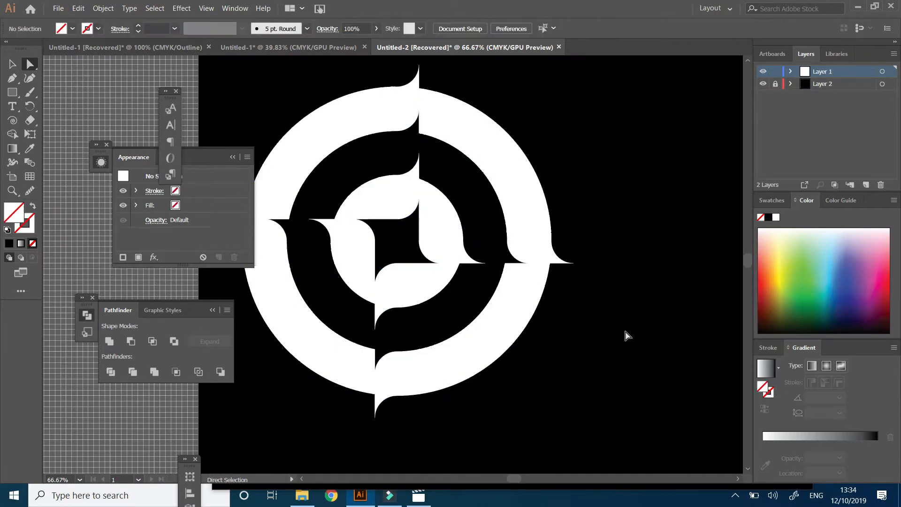
{"action": "scroll", "coordinate": [628, 336], "scroll_direction": "down", "scroll_amount": 2}
{"action": "left_click", "coordinate": [12, 64]}
{"action": "scroll", "coordinate": [546, 278], "scroll_direction": "down", "scroll_amount": 2}
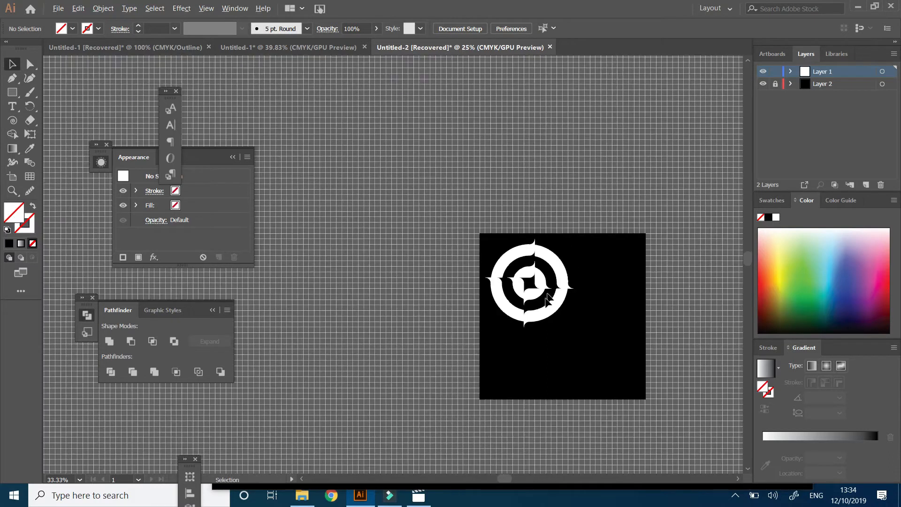
Select the upper-right outer band and apply a white-to-black linear gradient, drawn diagonally across it
{"action": "scroll", "coordinate": [545, 279], "scroll_direction": "right", "scroll_amount": 2}
{"action": "scroll", "coordinate": [479, 316], "scroll_direction": "up", "scroll_amount": 2}
{"action": "scroll", "coordinate": [618, 277], "scroll_direction": "up", "scroll_amount": 1}
{"action": "left_click", "coordinate": [615, 282]}
{"action": "left_click", "coordinate": [12, 149]}
{"action": "left_click", "coordinate": [770, 368]}
{"action": "mouse_move", "coordinate": [569, 149]}
{"action": "left_mouse_down"}
{"action": "mouse_move", "coordinate": [643, 249]}
{"action": "mouse_move", "coordinate": [708, 287]}
{"action": "left_mouse_up"}
{"action": "left_click_drag", "start_coordinate": [657, 258], "coordinate": [507, 177]}
Redraw the upper-right outer band's gradient at 135°, running from white at its lower end to dark at its upper end
{"action": "key", "text": "super+space"}
{"action": "scroll", "coordinate": [515, 281], "scroll_direction": "up", "scroll_amount": 5}
{"action": "scroll", "coordinate": [506, 293], "scroll_direction": "down", "scroll_amount": 7}
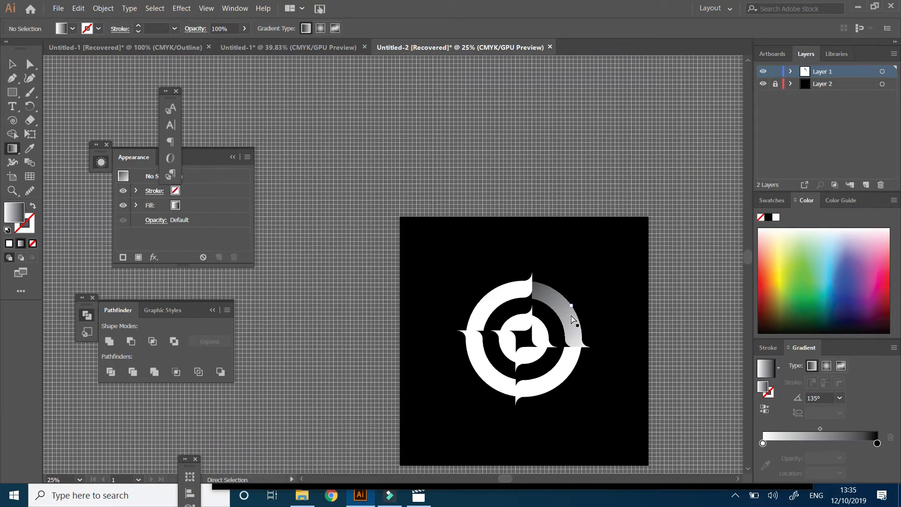
{"action": "scroll", "coordinate": [575, 323], "scroll_direction": "up", "scroll_amount": 3}
{"action": "left_click_drag", "start_coordinate": [658, 368], "coordinate": [411, 85]}
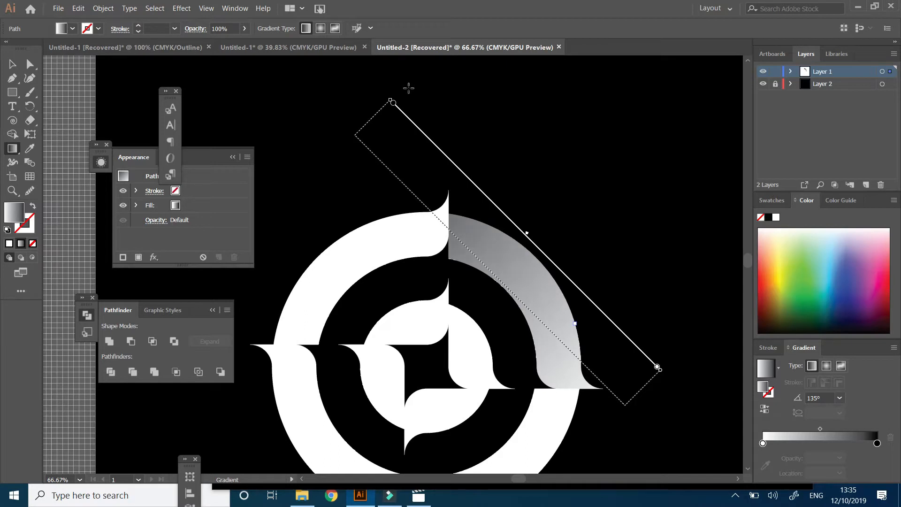
{"action": "scroll", "coordinate": [575, 345], "scroll_direction": "down", "scroll_amount": 2}
{"action": "key", "text": "ctrl+shift+a"}
{"action": "left_click", "coordinate": [546, 409], "text": "ctrl"}
{"action": "left_click", "coordinate": [575, 304], "text": "ctrl"}
{"action": "mouse_move", "coordinate": [469, 209]}
{"action": "left_mouse_down"}
{"action": "mouse_move", "coordinate": [578, 239]}
{"action": "mouse_move", "coordinate": [629, 316]}
{"action": "mouse_move", "coordinate": [519, 229]}
{"action": "left_mouse_up"}
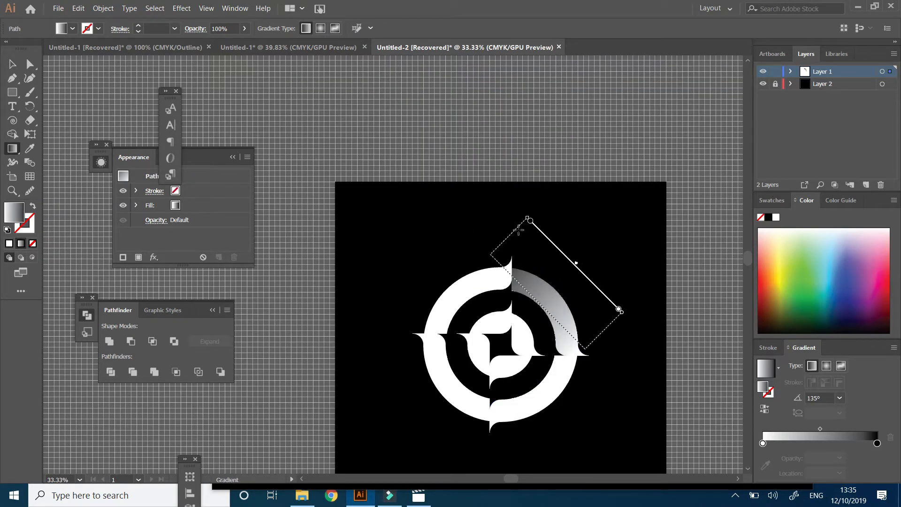
Copy the gradient to the lower-right outer band and angle it from white at the lower left to dark at the upper right
{"action": "key", "text": "ctrl"}
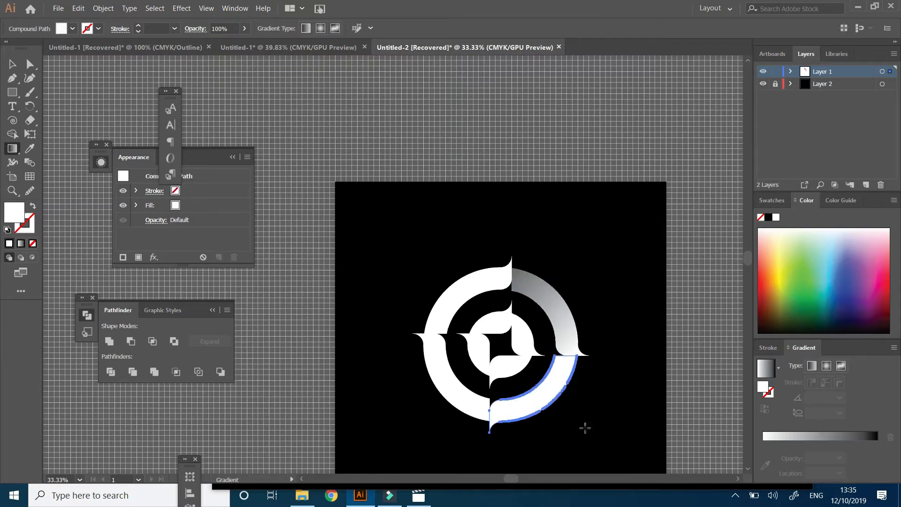
{"action": "left_click", "coordinate": [559, 385]}
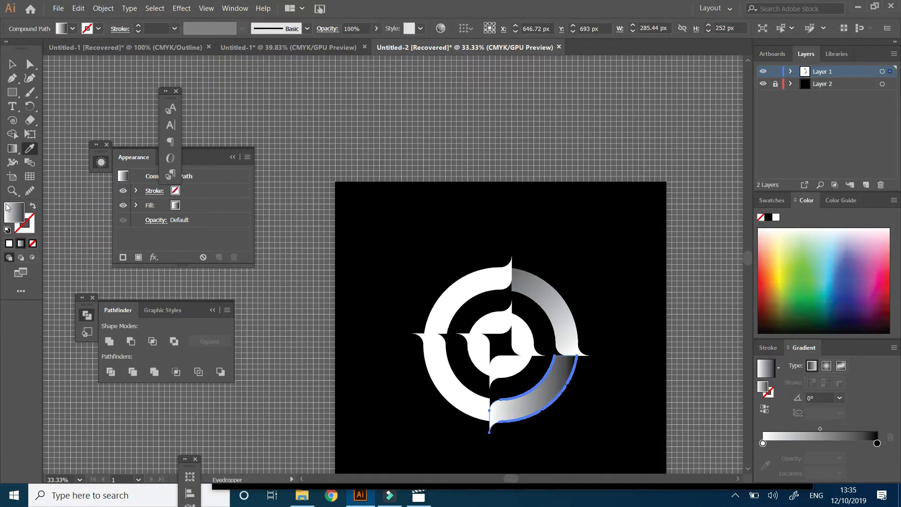
{"action": "left_click_drag", "start_coordinate": [549, 445], "coordinate": [627, 369]}
{"action": "left_click", "coordinate": [628, 424], "text": "ctrl"}
{"action": "scroll", "coordinate": [581, 399], "scroll_direction": "up", "scroll_amount": 2}
{"action": "scroll", "coordinate": [429, 413], "scroll_direction": "down", "scroll_amount": 1}
Copy the gradient to the lower-left outer band and angle it from white at its upper end to gray at its lower end
{"action": "left_click", "coordinate": [390, 390], "text": "ctrl"}
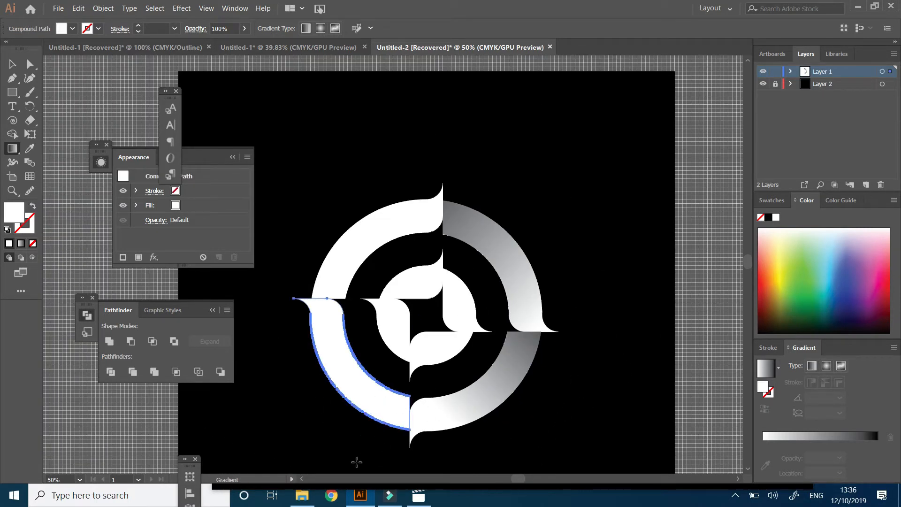
{"action": "key", "text": "i"}
{"action": "left_click", "coordinate": [488, 407]}
{"action": "key", "text": "g"}
{"action": "left_click_drag", "start_coordinate": [370, 444], "coordinate": [312, 379]}
{"action": "left_click_drag", "start_coordinate": [285, 339], "coordinate": [519, 466]}
Copy the gradient to the upper-left outer band and angle it from white at its upper-right end to gray at its lower-left end
{"action": "left_click", "coordinate": [368, 196], "text": "ctrl"}
{"action": "key", "text": "i"}
{"action": "left_click", "coordinate": [352, 311]}
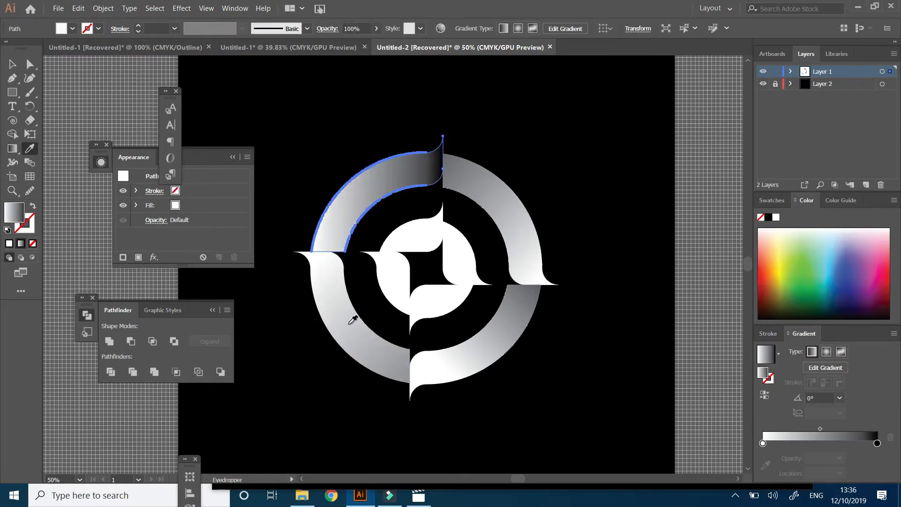
{"action": "left_click", "coordinate": [13, 148]}
{"action": "left_click", "coordinate": [429, 193]}
{"action": "left_click_drag", "start_coordinate": [417, 239], "coordinate": [275, 381]}
Copy the outer band's gradient to the upper-right inner piece and redraw it diagonally so the piece is shaded gray
{"action": "left_click", "coordinate": [471, 261], "text": "ctrl"}
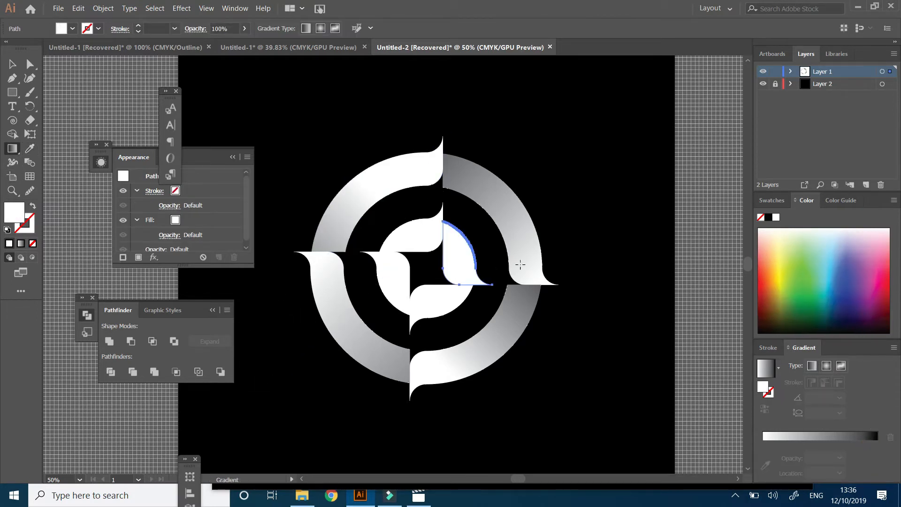
{"action": "key", "text": "i"}
{"action": "left_click", "coordinate": [521, 225]}
{"action": "key", "text": "g"}
{"action": "mouse_move", "coordinate": [432, 130]}
{"action": "left_mouse_down"}
{"action": "mouse_move", "coordinate": [459, 125]}
{"action": "mouse_move", "coordinate": [413, 85]}
{"action": "left_mouse_up"}
Apply the linear gradient to the lower-right inner piece and angle it at about 44°, from white at the lower left to gray at the upper right
{"action": "left_click", "coordinate": [442, 310], "text": "ctrl"}
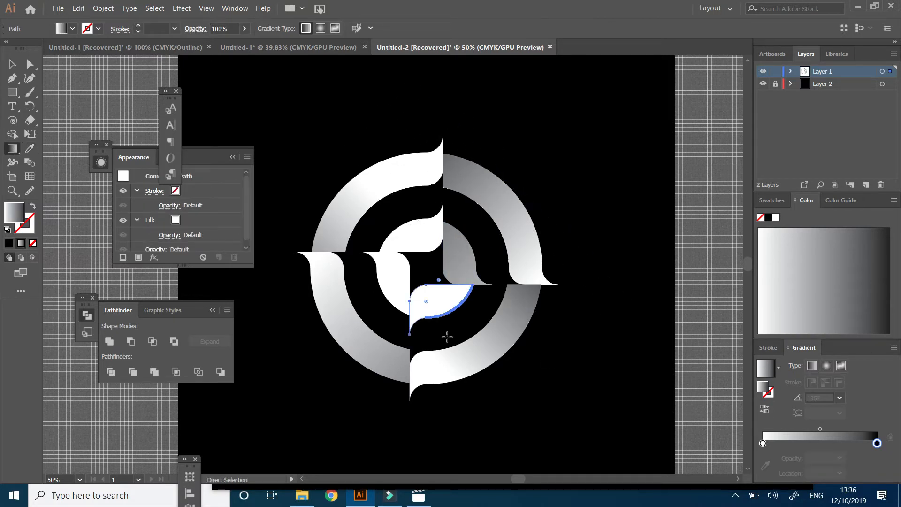
{"action": "key", "text": "v"}
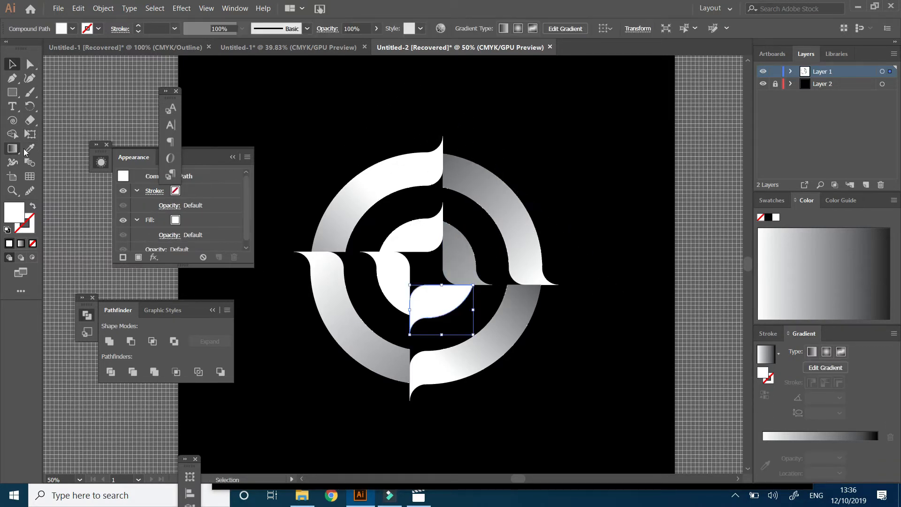
{"action": "key", "text": "g"}
{"action": "key", "text": "period"}
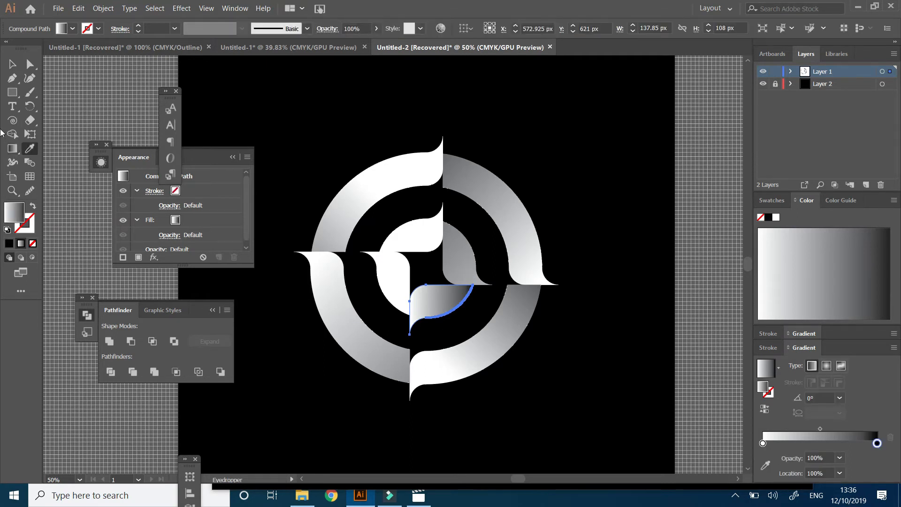
{"action": "key", "text": "ctrl+plus"}
{"action": "mouse_move", "coordinate": [545, 323]}
{"action": "left_mouse_down"}
{"action": "mouse_move", "coordinate": [505, 398]}
{"action": "mouse_move", "coordinate": [550, 305]}
{"action": "mouse_move", "coordinate": [539, 262]}
{"action": "mouse_move", "coordinate": [587, 258]}
{"action": "mouse_move", "coordinate": [568, 230]}
{"action": "mouse_move", "coordinate": [622, 245]}
{"action": "left_mouse_up"}
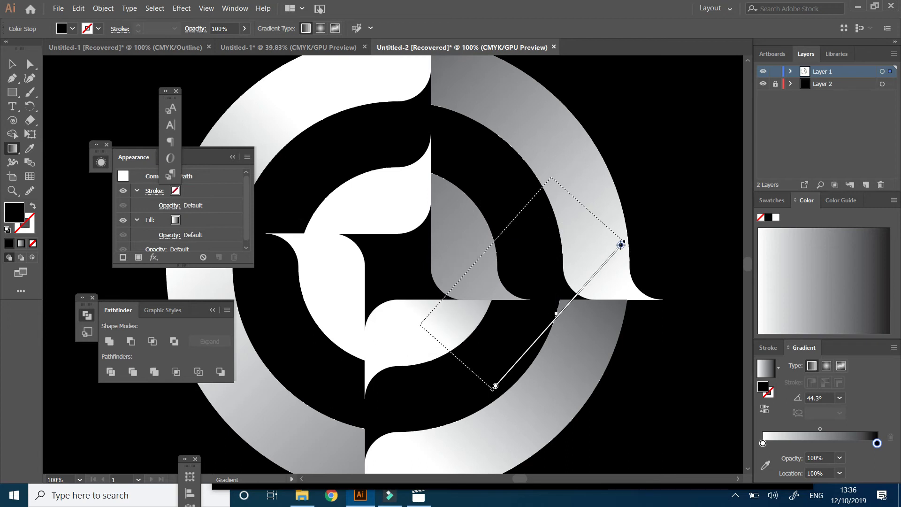
Apply the linear gradient to the lower-left inner piece and draw it diagonally from white at the upper left to gray at the lower right
{"action": "left_click", "coordinate": [344, 286], "text": "ctrl"}
{"action": "key", "text": "period"}
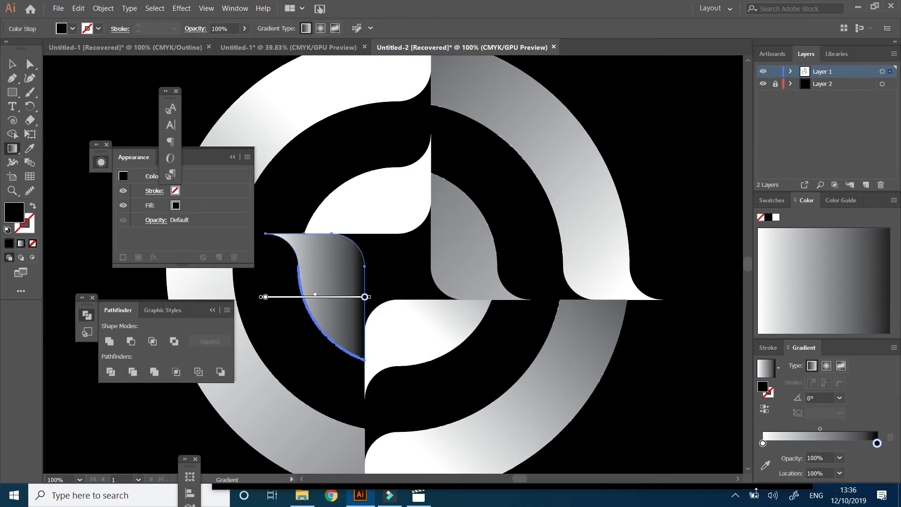
{"action": "left_click_drag", "start_coordinate": [331, 236], "coordinate": [445, 421]}
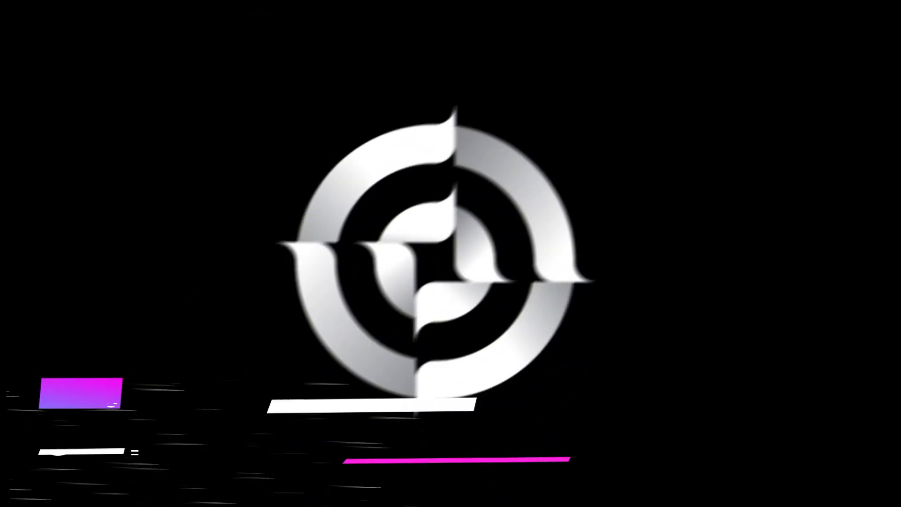